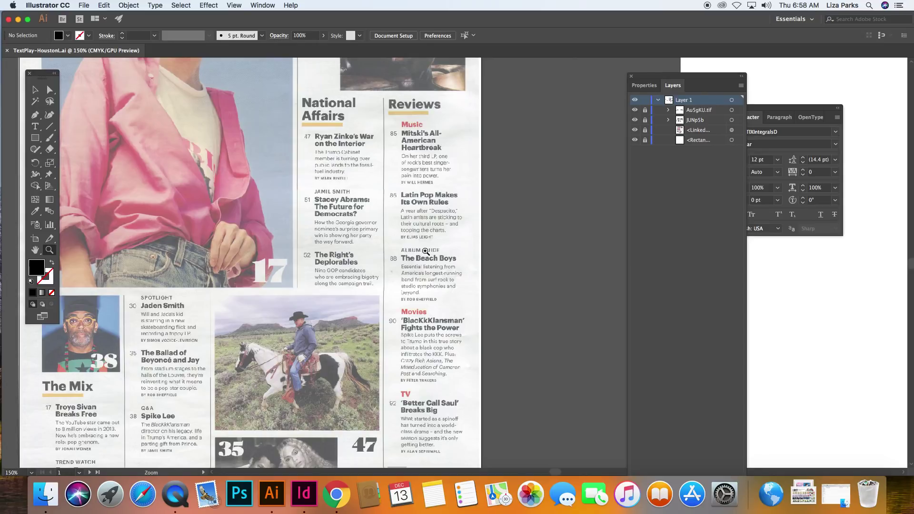
# - Draw an area text frame about 1.95 by 3.65 in beside the magazine page, and delete it
pyautogui.click(34, 89)
pyautogui.click(50, 250)
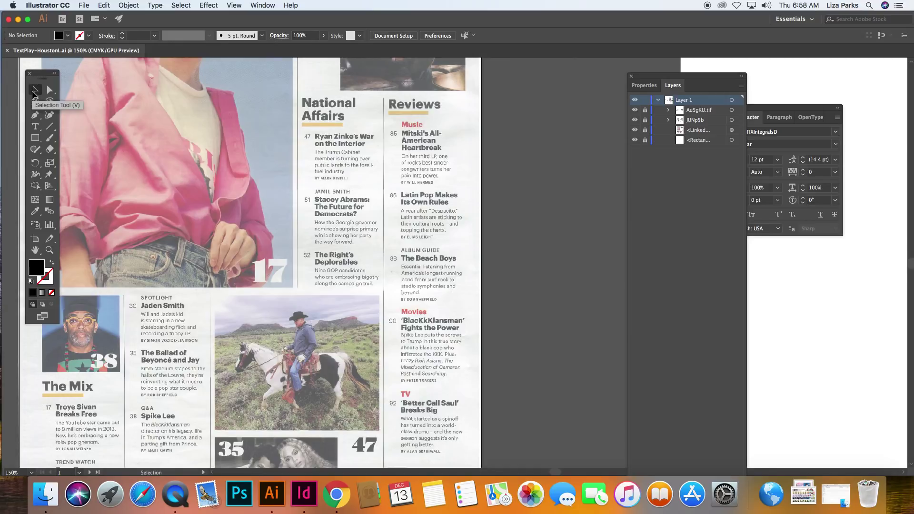
pyautogui.click(35, 126)
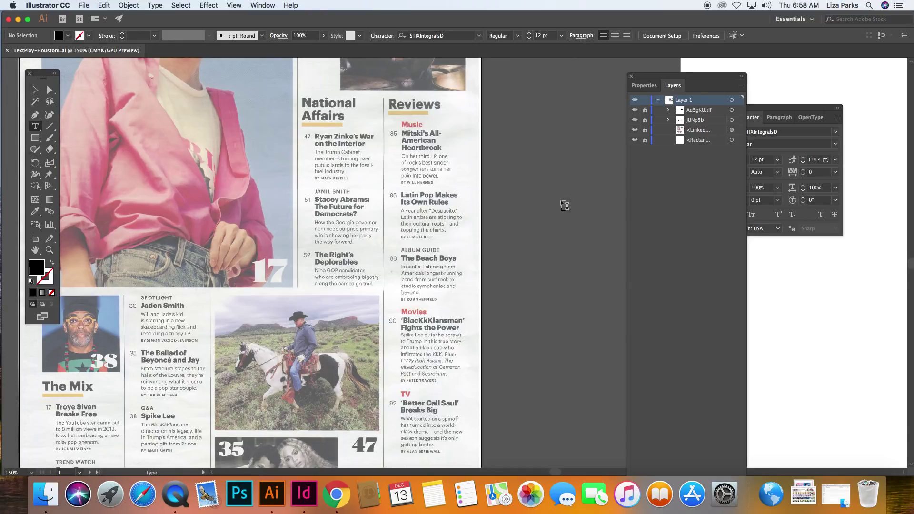
pyautogui.moveTo(504, 116); pyautogui.dragTo(605, 303)
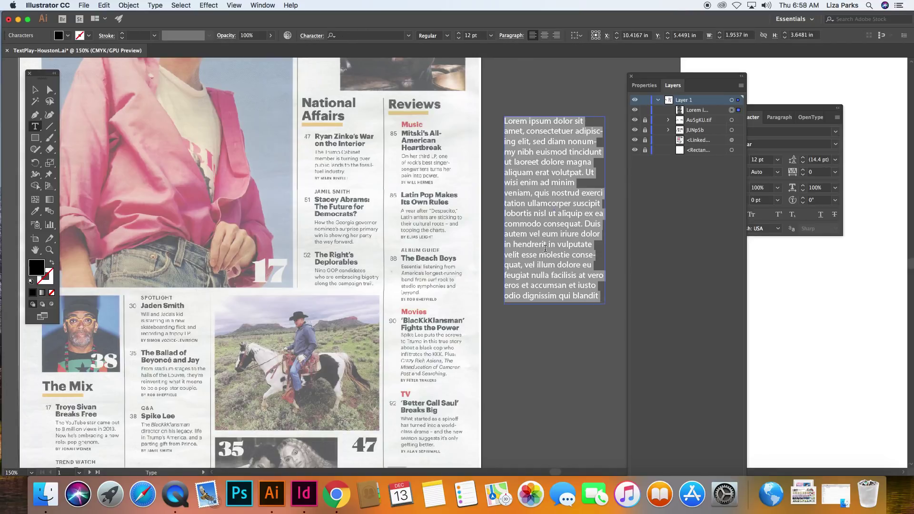
pyautogui.click(35, 90)
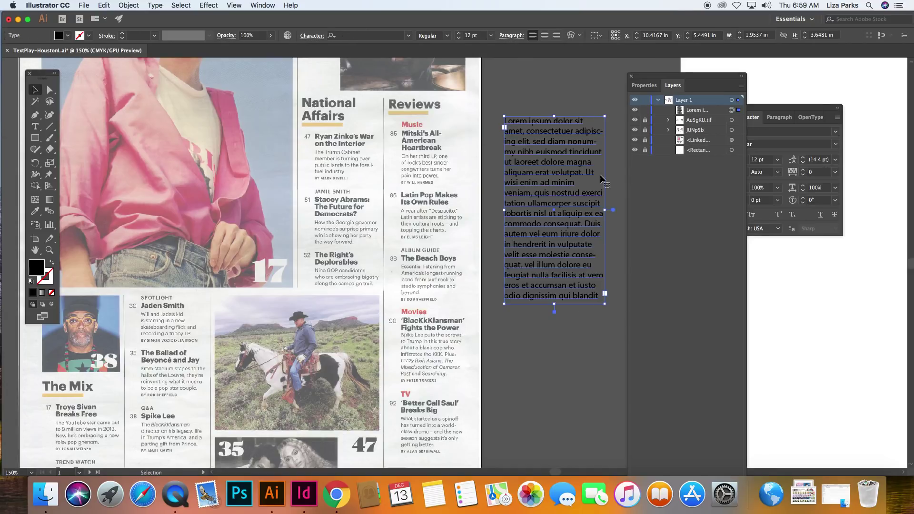
pyautogui.press('Delete')
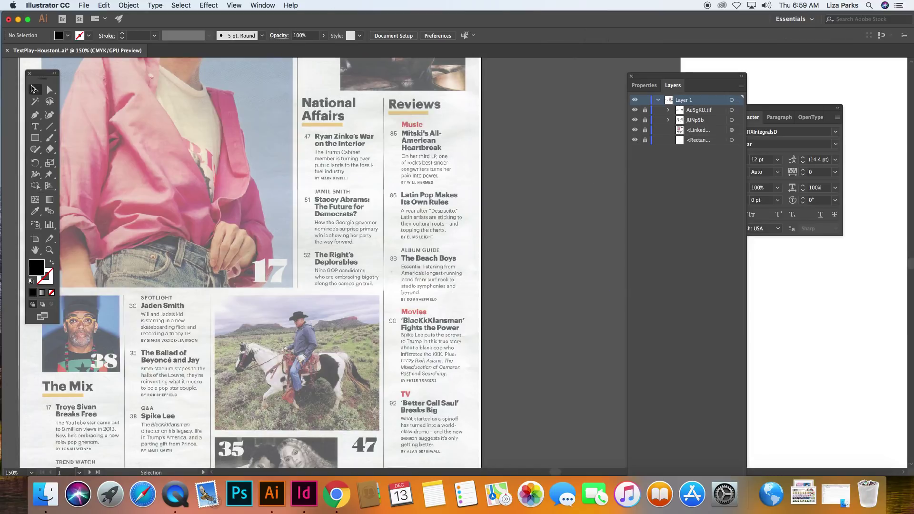
# - Place a line of point text in the gray area beside the Reviews column and select its placeholder words
pyautogui.click(36, 128)
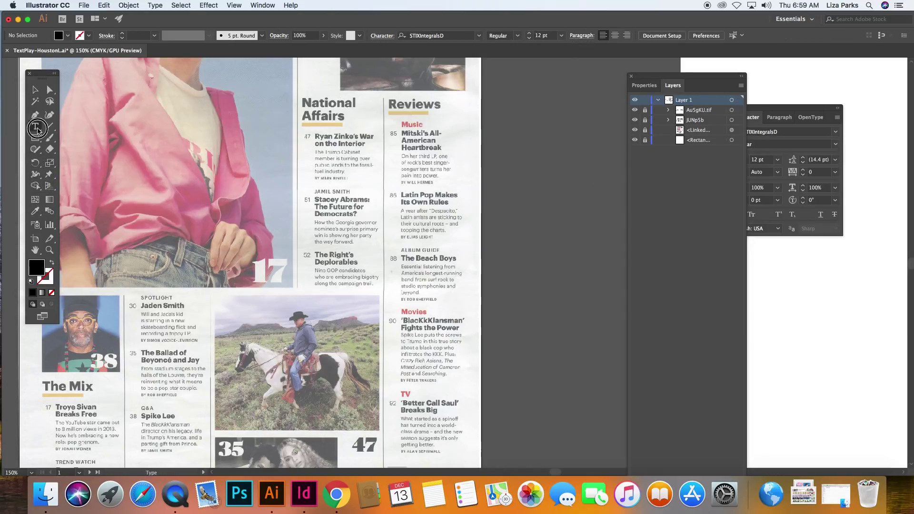
pyautogui.click(513, 138)
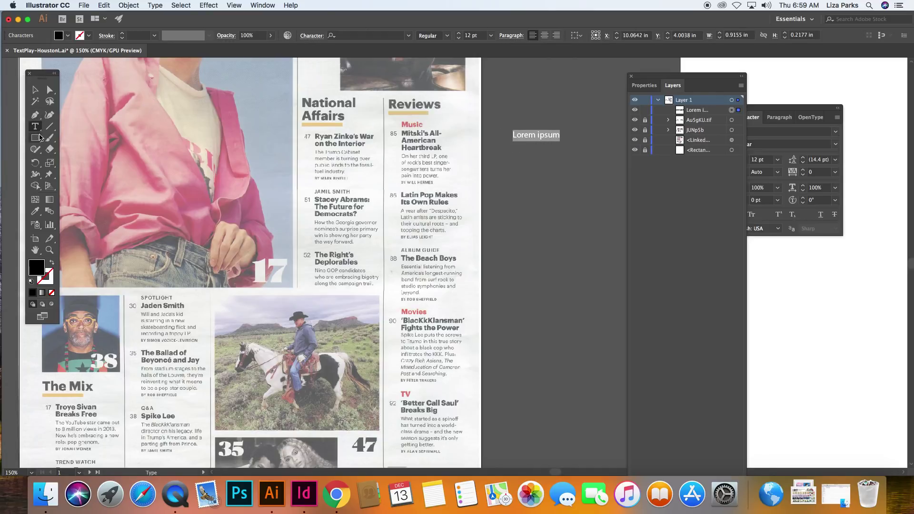
pyautogui.press('Escape')
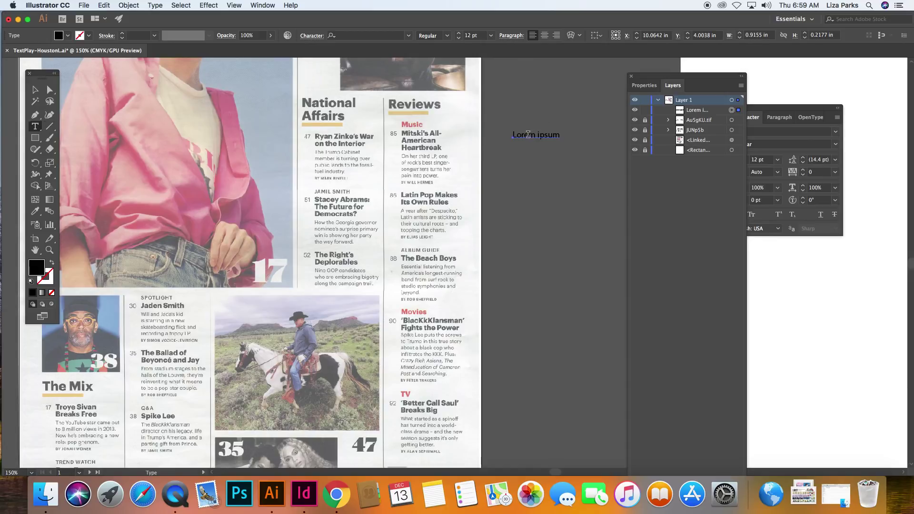
pyautogui.click(527, 134)
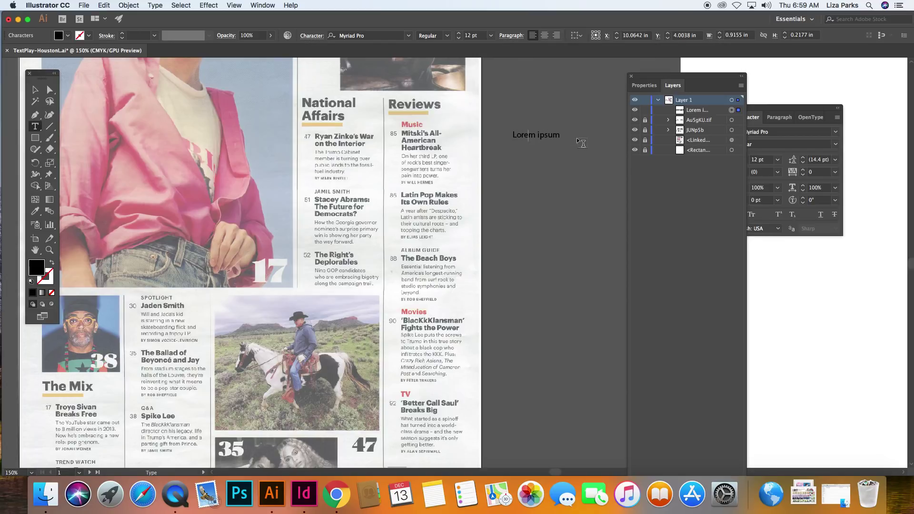
pyautogui.press('super+a')
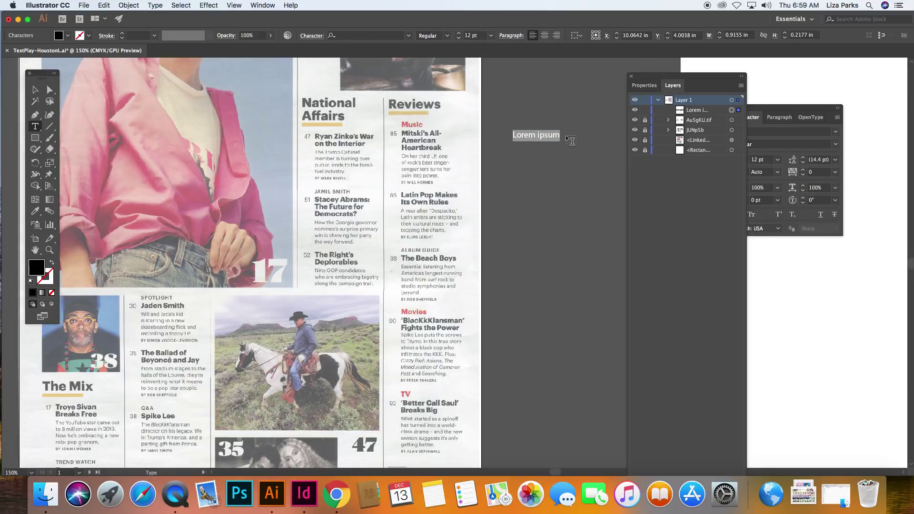
pyautogui.click(535, 137)
pyautogui.moveTo(515, 136); pyautogui.dragTo(608, 141)
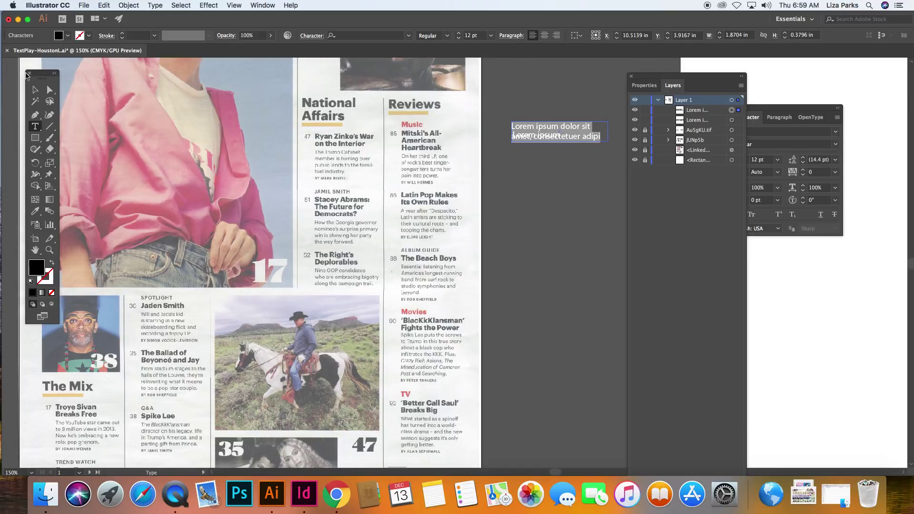
pyautogui.press('BackSpace')
pyautogui.press('Escape')
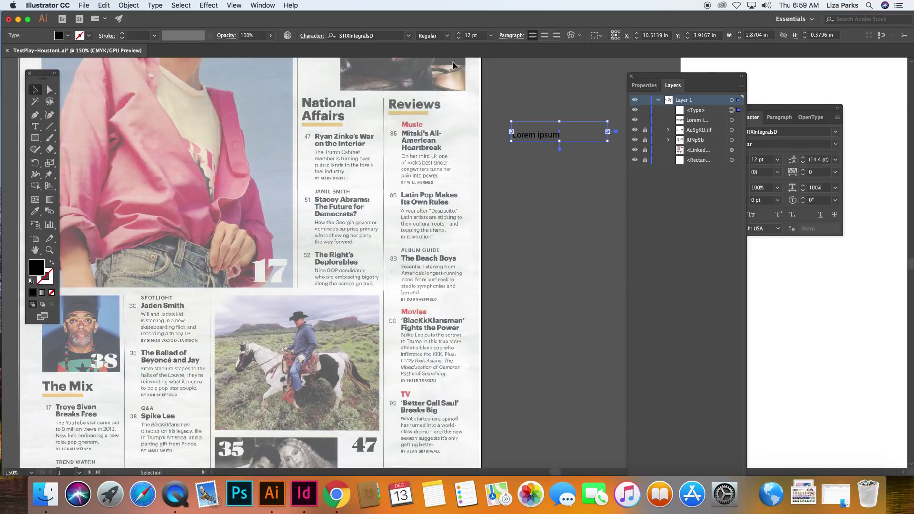
pyautogui.click(366, 73)
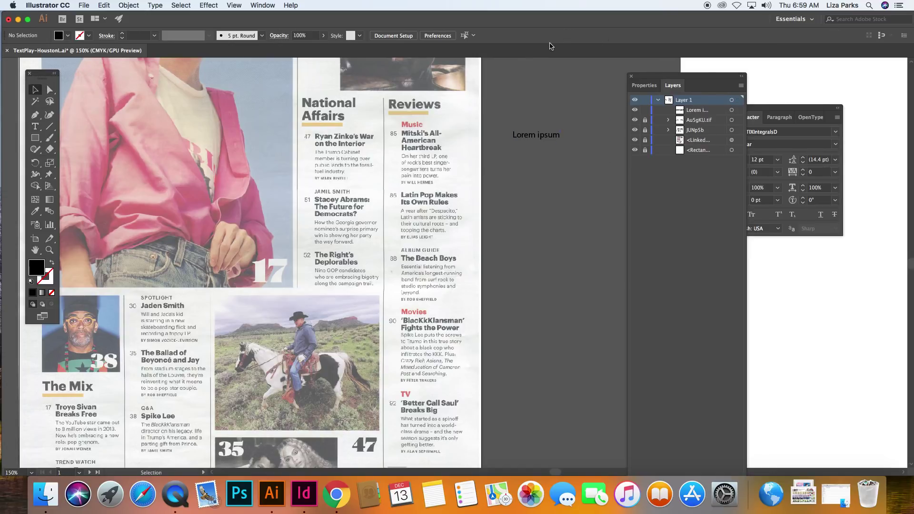
# - Replace the point text's placeholder words with "National Affairs"
pyautogui.click(523, 138)
pyautogui.press('t')
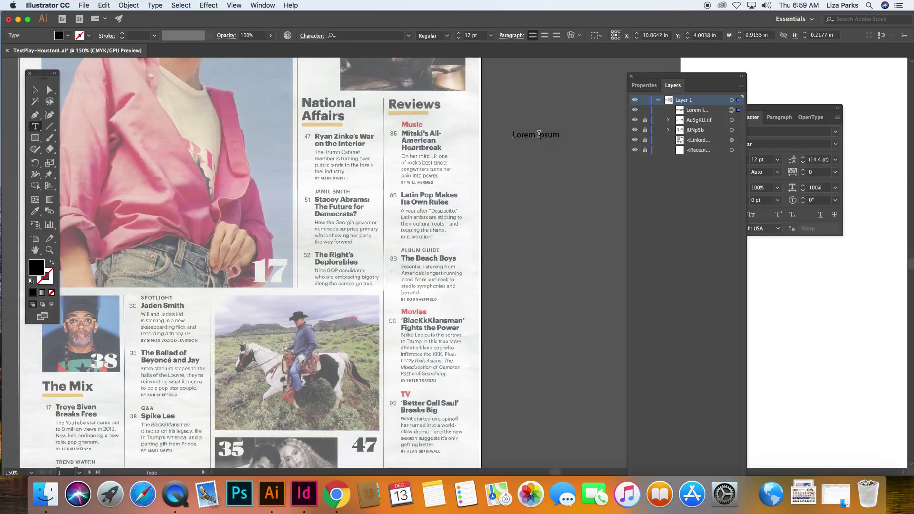
pyautogui.click(528, 135)
pyautogui.press('super+a')
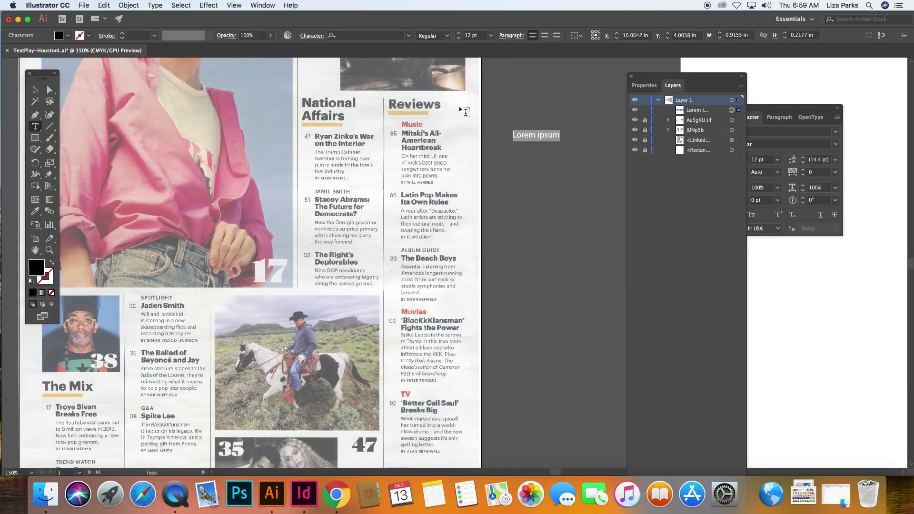
pyautogui.write('National ')
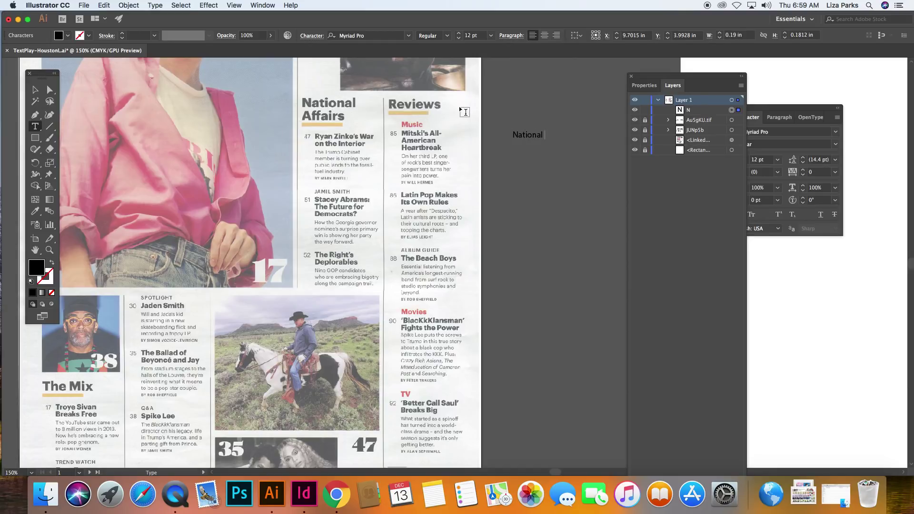
pyautogui.write('Affairs')
pyautogui.click(35, 89)
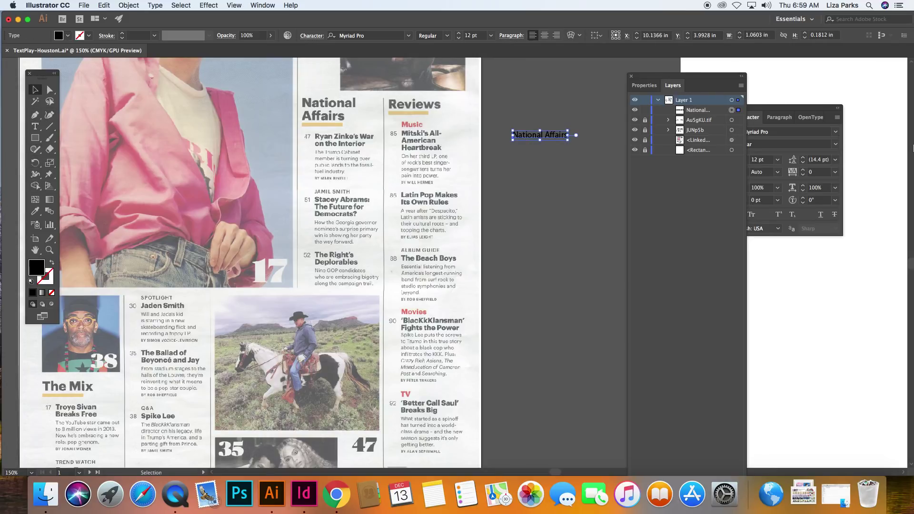
# - Bring the character settings below the National Affairs text and show their full set of options
pyautogui.moveTo(788, 110); pyautogui.dragTo(545, 187)
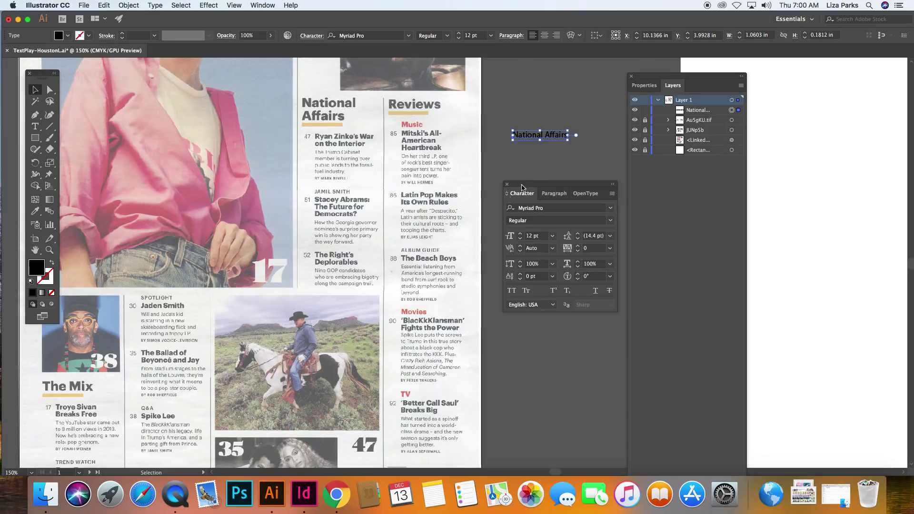
pyautogui.click(259, 7)
pyautogui.moveTo(328, 408)
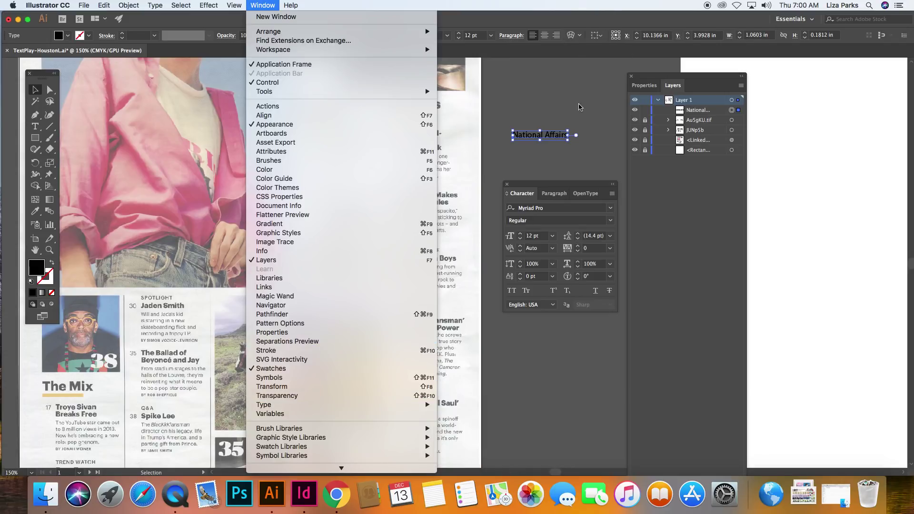
pyautogui.click(614, 194)
pyautogui.click(612, 194)
pyautogui.click(627, 196)
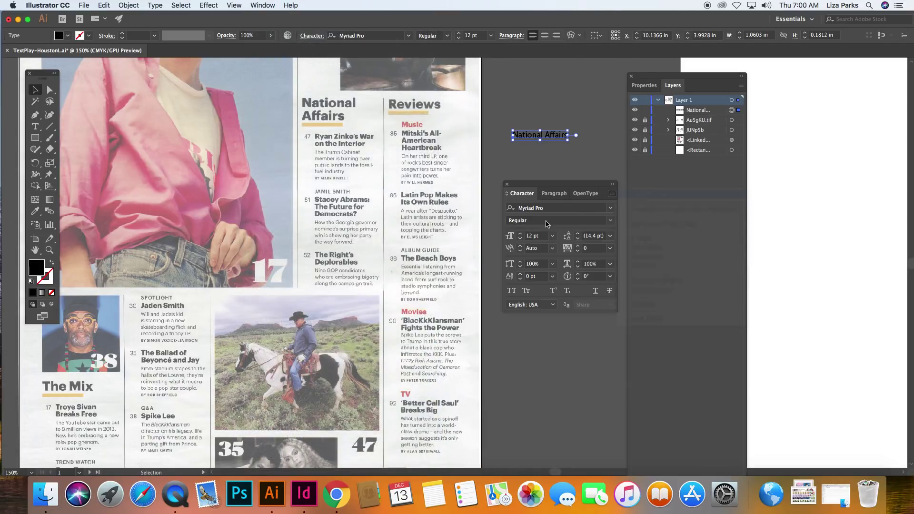
pyautogui.click(612, 194)
pyautogui.click(642, 196)
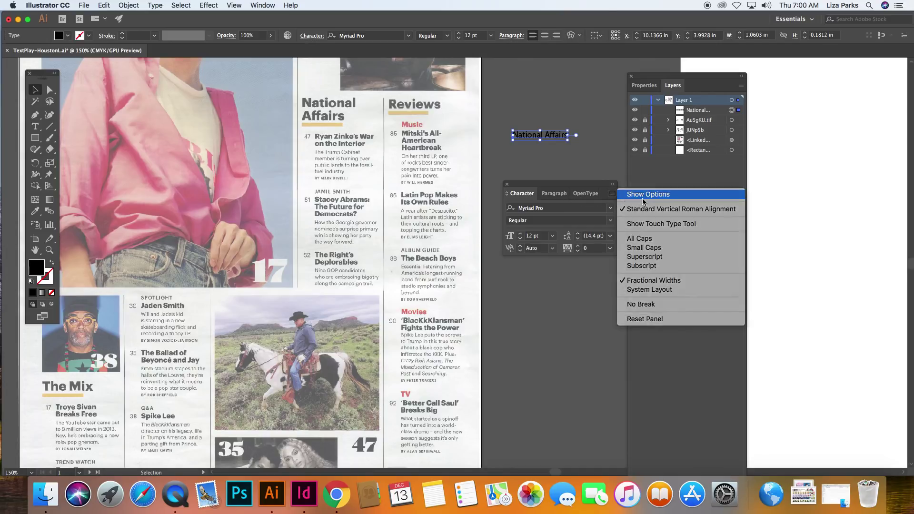
pyautogui.moveTo(560, 185); pyautogui.dragTo(560, 185)
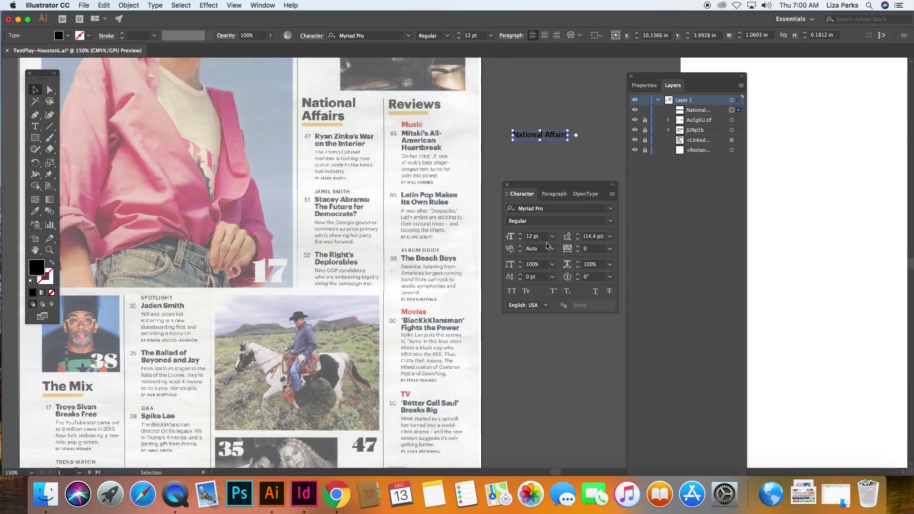
# - Set the National Affairs text's font size to 26 pt and move the Layers list clear of the enlarged text
pyautogui.click(520, 234)
pyautogui.click(520, 234)
pyautogui.click(520, 234)
pyautogui.click(645, 76)
pyautogui.moveTo(644, 76); pyautogui.dragTo(700, 77)
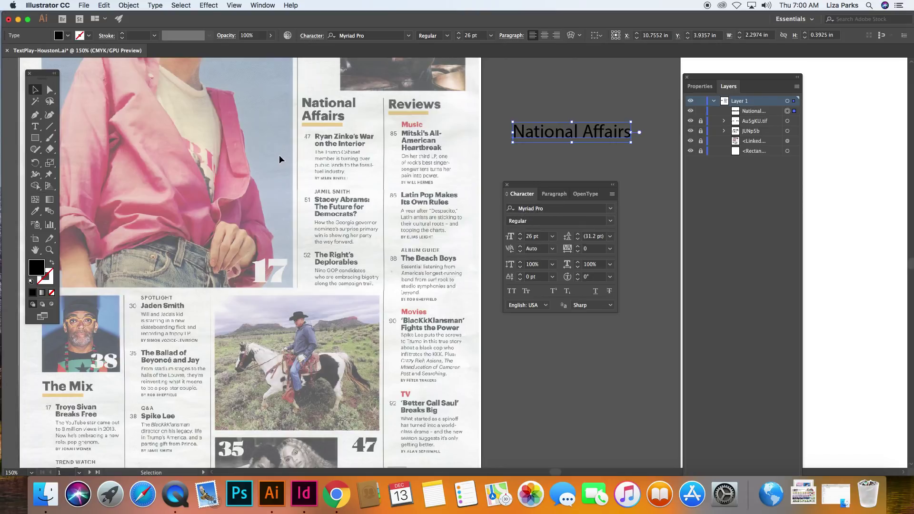
# - Examine the serif and sans serif sample artwork on the other side of the magazine page, keeping the character settings clear of it
pyautogui.hscroll(-15, 343, 177)
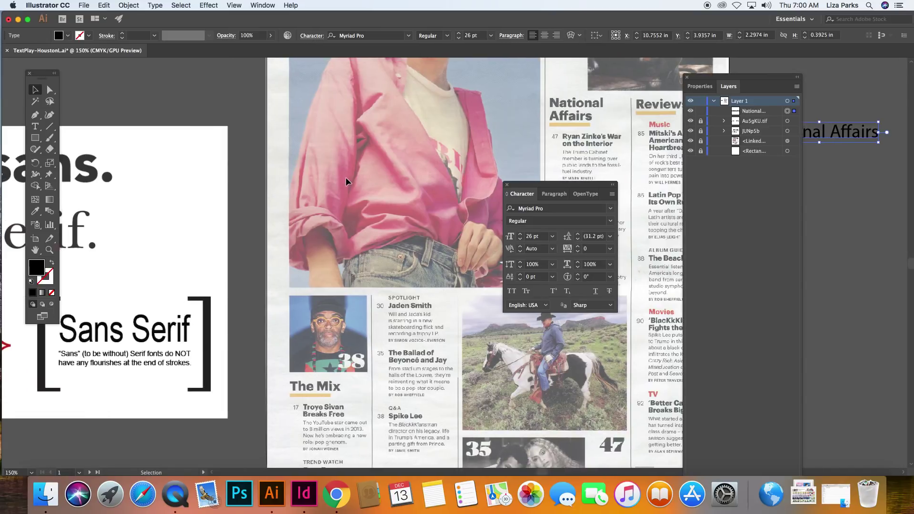
pyautogui.hscroll(-3, 349, 176)
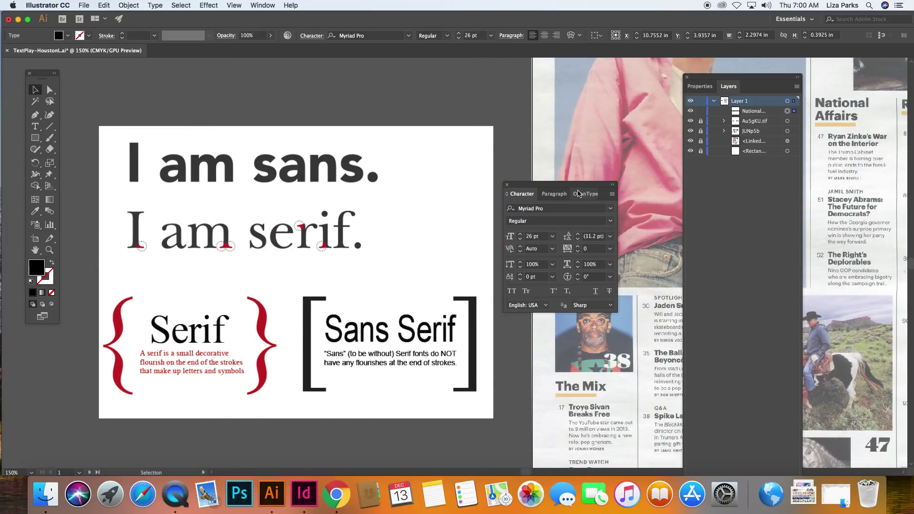
pyautogui.moveTo(537, 187)
pyautogui.mouseDown()
pyautogui.moveTo(585, 189)
pyautogui.moveTo(559, 159)
pyautogui.moveTo(547, 175)
pyautogui.mouseUp()
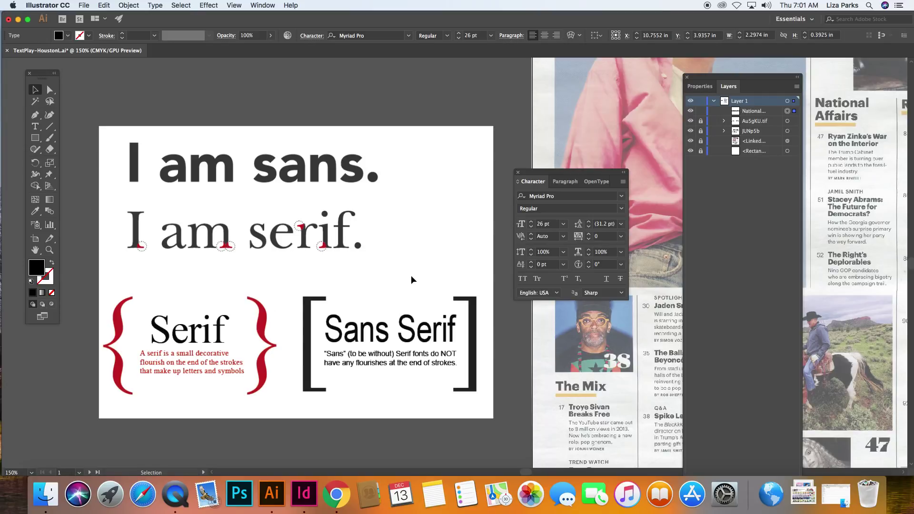
pyautogui.hscroll(10, 410, 275)
pyautogui.hscroll(20, 410, 276)
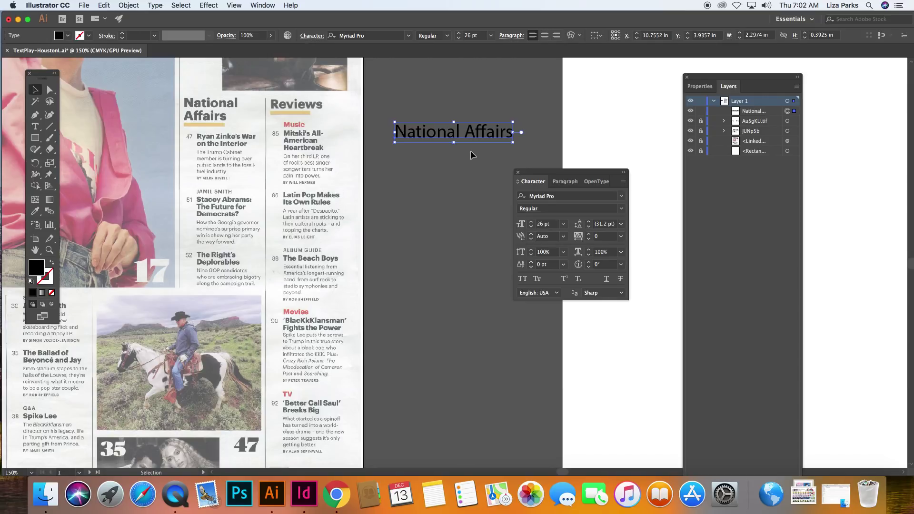
# - Select all of the National Affairs text for editing and open the list of available font families
pyautogui.click(430, 180)
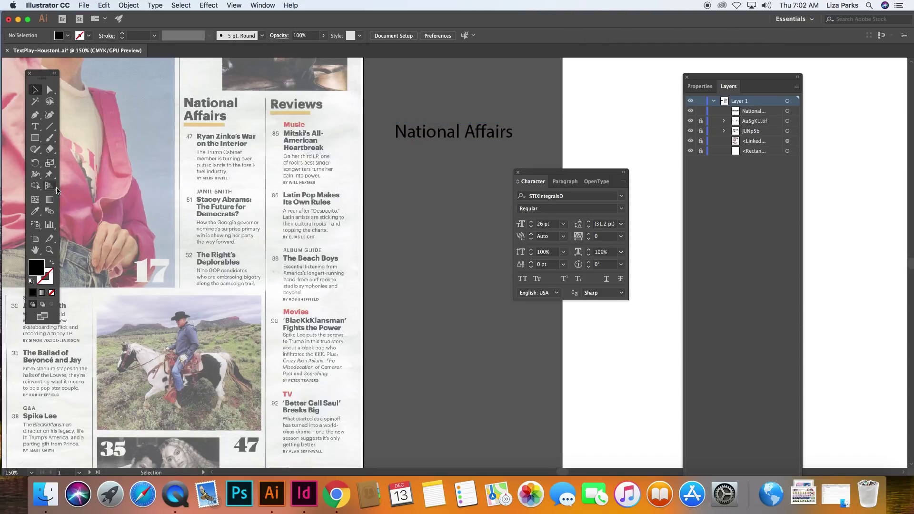
pyautogui.click(35, 126)
pyautogui.tripleClick(447, 134)
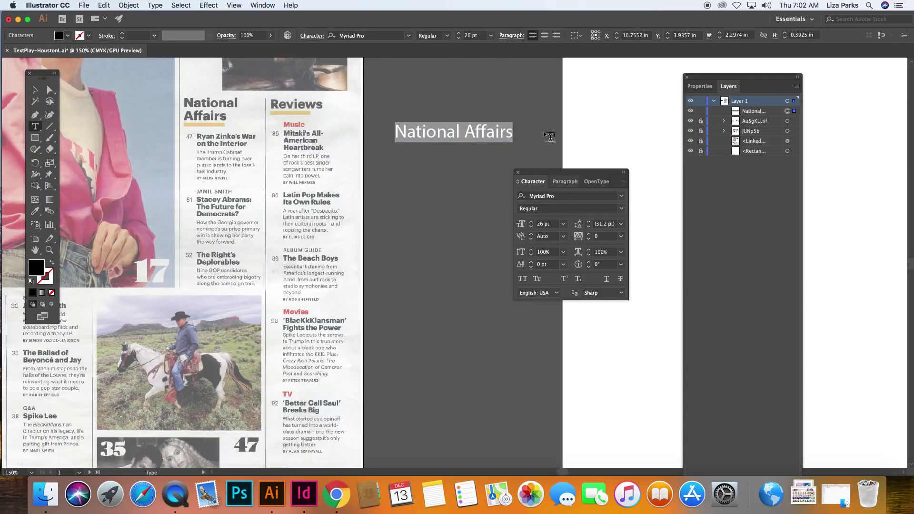
pyautogui.click(556, 195)
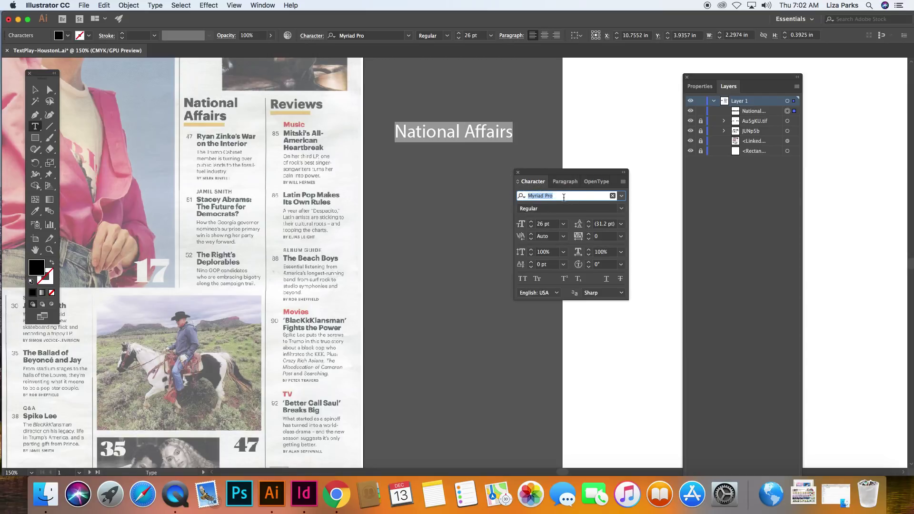
pyautogui.click(621, 200)
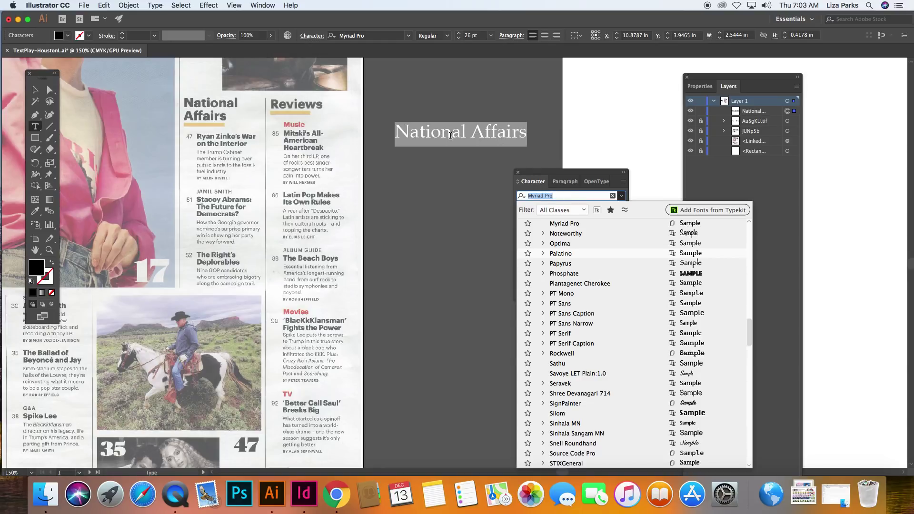
# - Preview the National Affairs text in the font families between Palatino and Shree Devanagari 714, comparing serif, sans serif and decorative designs
pyautogui.press('Down')
pyautogui.press('Down')
pyautogui.press('Down')
pyautogui.press('Down')
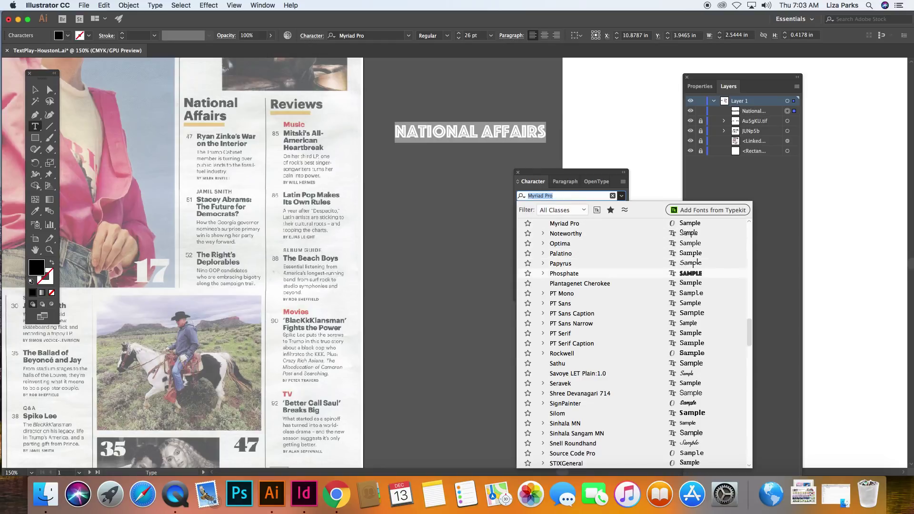
pyautogui.press('Down')
pyautogui.press('Down')
pyautogui.press('Down')
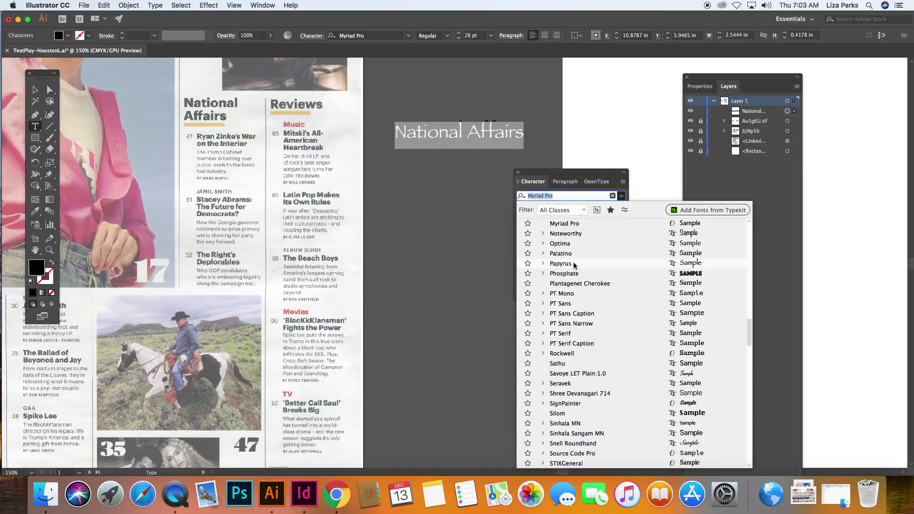
pyautogui.press('Down')
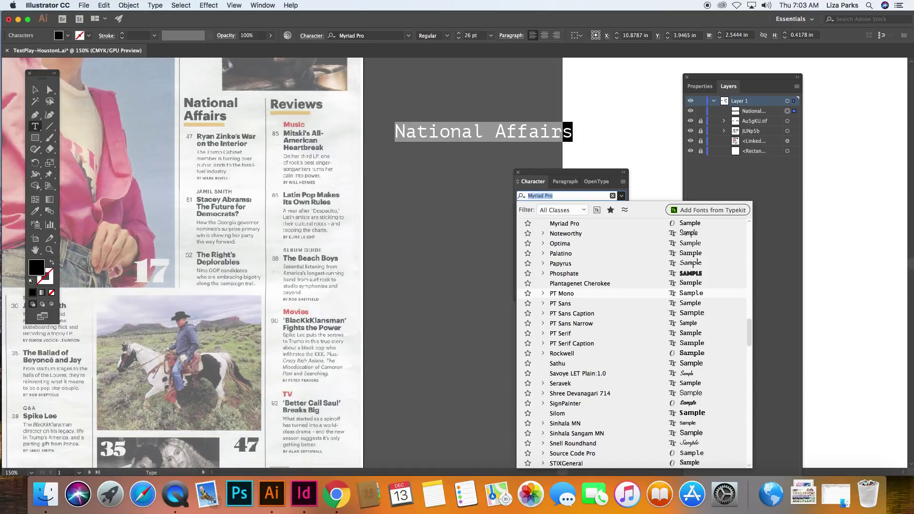
pyautogui.press('Down')
pyautogui.press('Down')
pyautogui.press('Down')
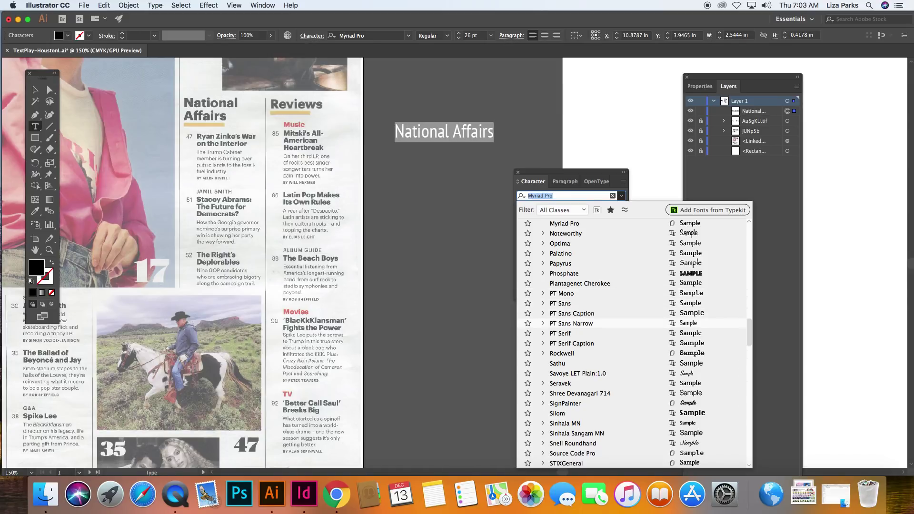
pyautogui.press('Down')
pyautogui.press('Down')
pyautogui.press('Down')
pyautogui.press('Down')
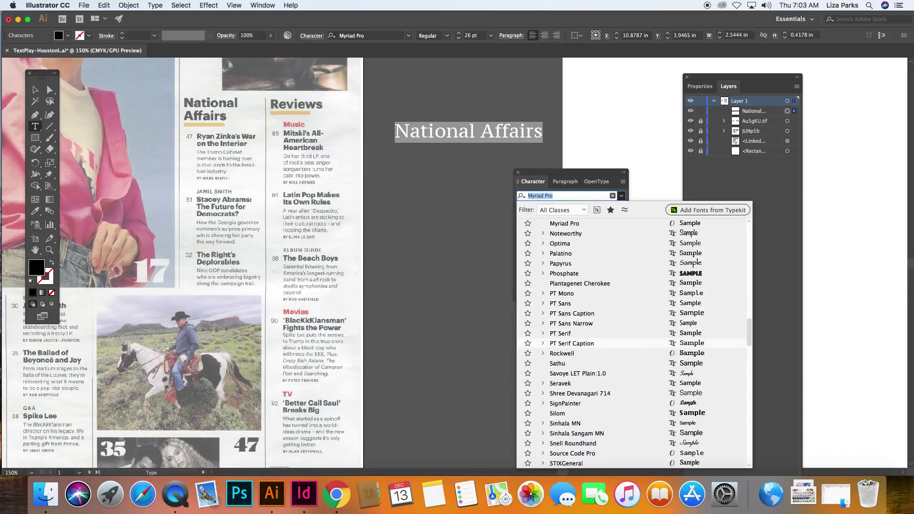
pyautogui.press('Down')
pyautogui.press('Down')
pyautogui.press('Down')
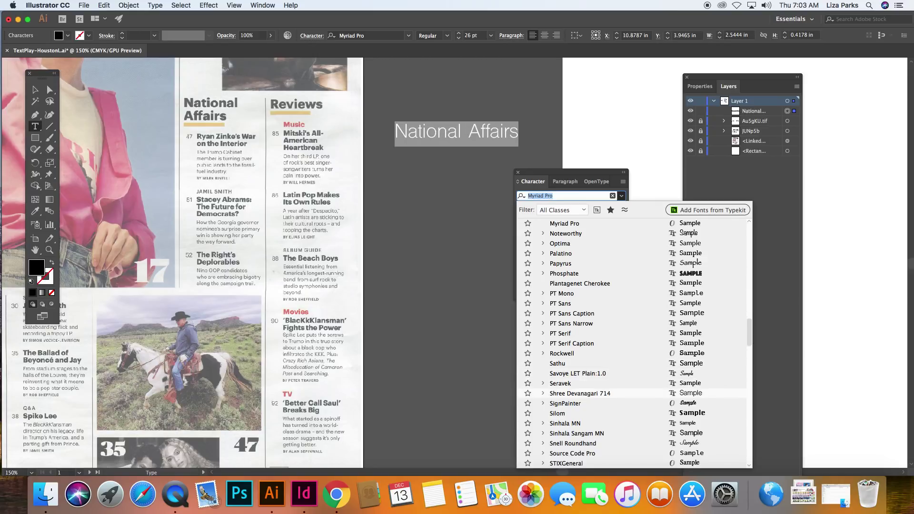
pyautogui.press('Up')
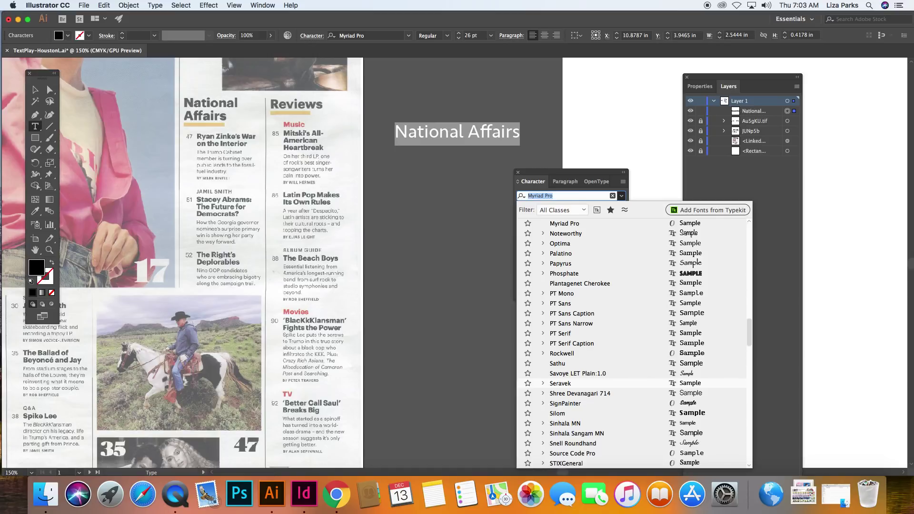
pyautogui.press('Up')
pyautogui.press('Up')
pyautogui.press('Up')
pyautogui.press('Up')
pyautogui.press('Up')
pyautogui.press('Up')
pyautogui.press('Up')
pyautogui.press('Up')
pyautogui.press('Up')
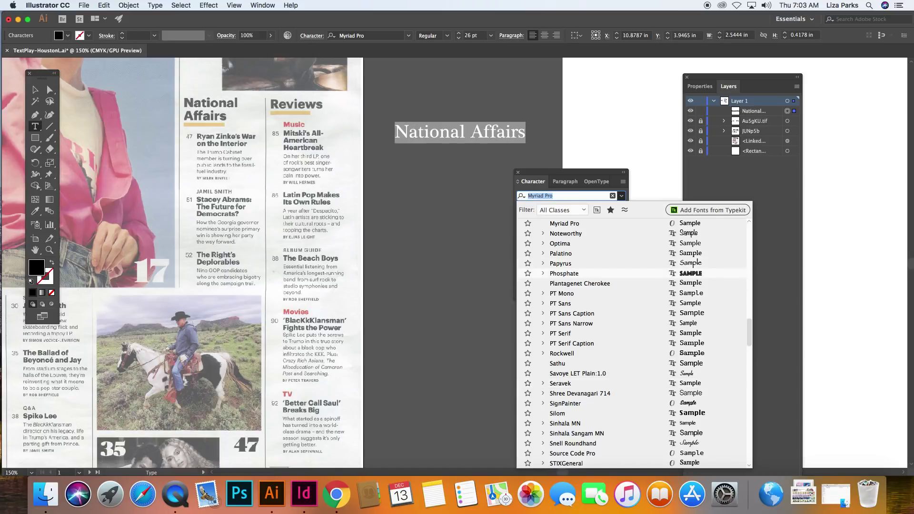
pyautogui.press('Down')
pyautogui.press('Down')
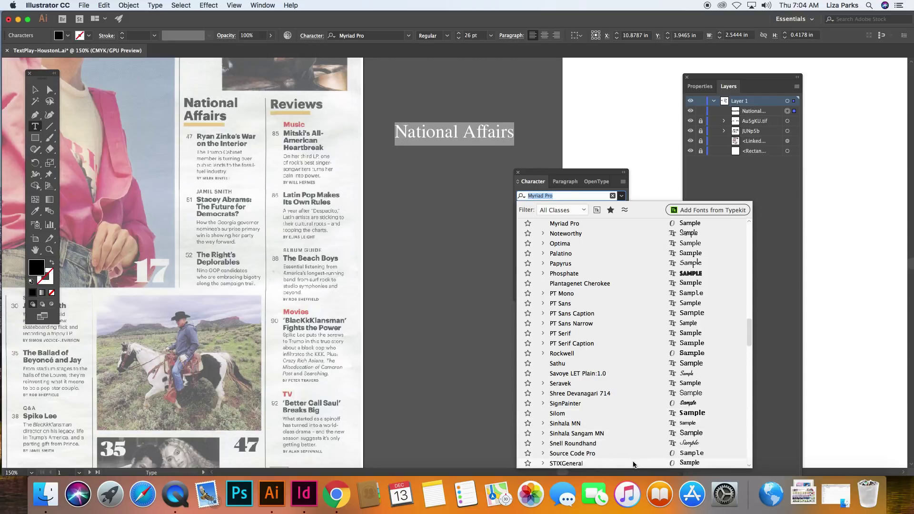
# - Browse the rest of the font list down to the non-Latin families and close it without choosing a font
pyautogui.scroll(-4, 634, 459)
pyautogui.scroll(-1, 635, 458)
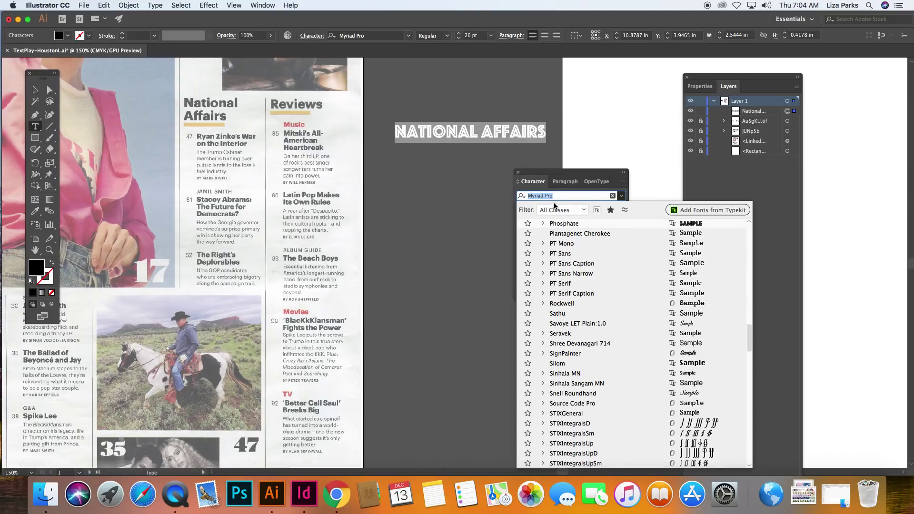
pyautogui.scroll(-10, 558, 238)
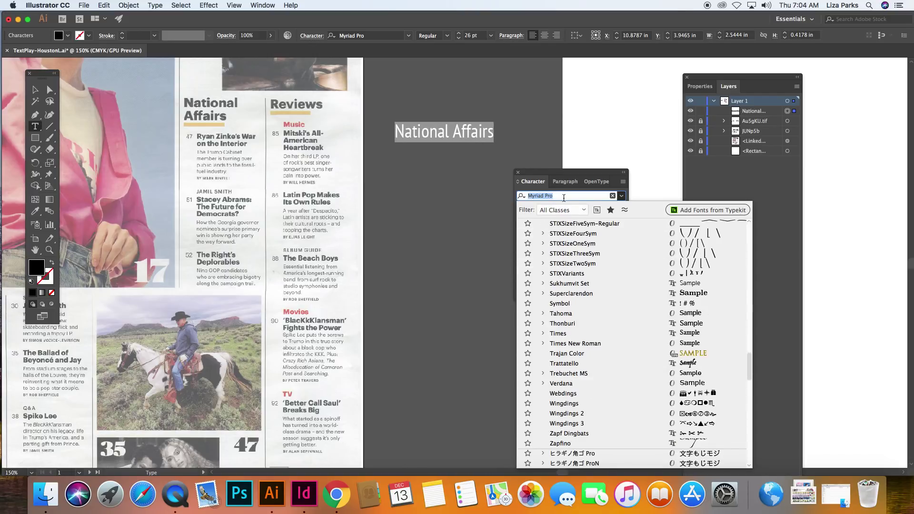
pyautogui.scroll(-10, 561, 254)
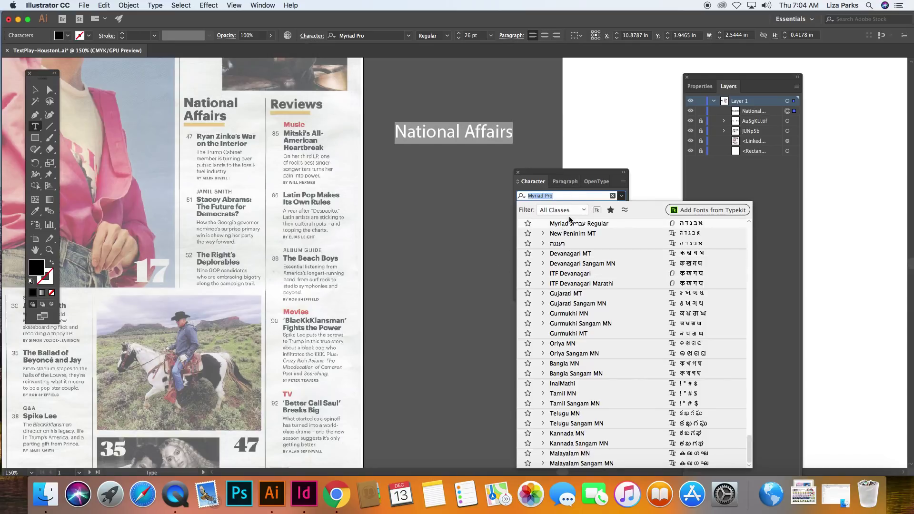
pyautogui.click(561, 195)
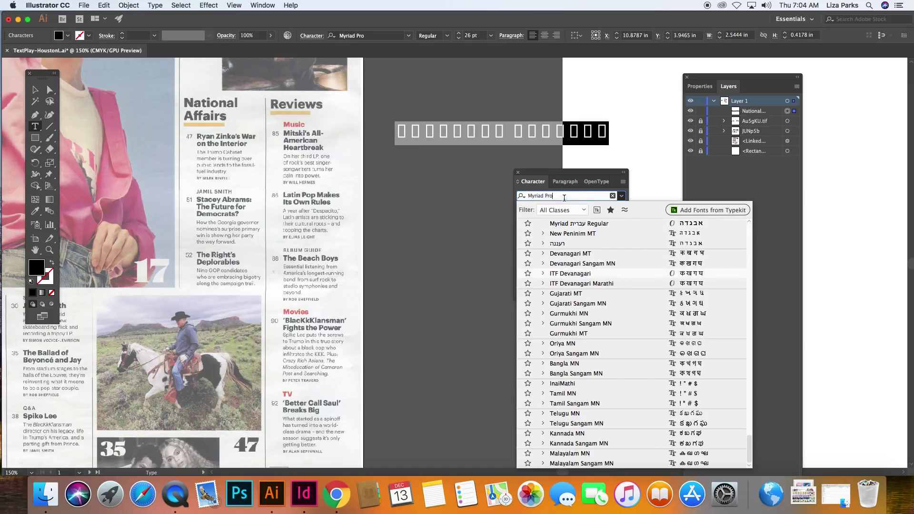
pyautogui.click(450, 169)
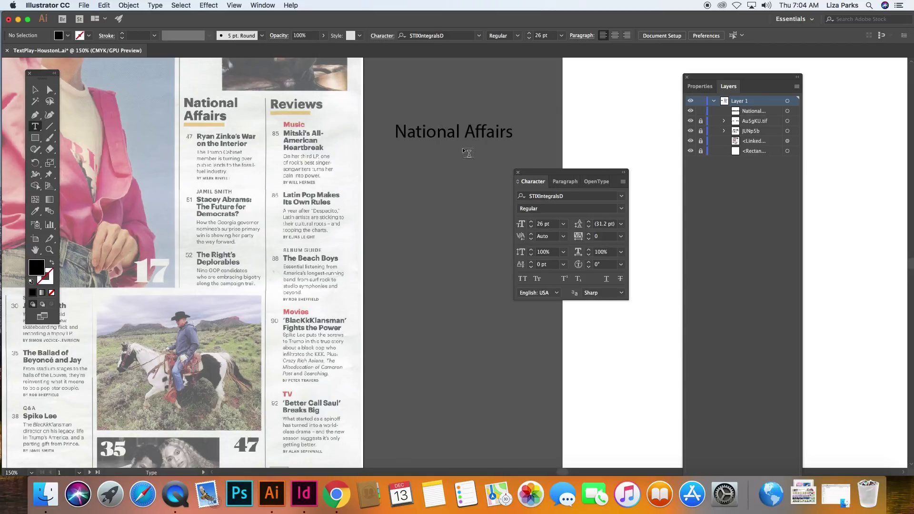
# - Reselect all of the National Affairs text and choose the Regular style of Myriad Pro
pyautogui.click(416, 133)
pyautogui.moveTo(395, 134); pyautogui.dragTo(516, 138)
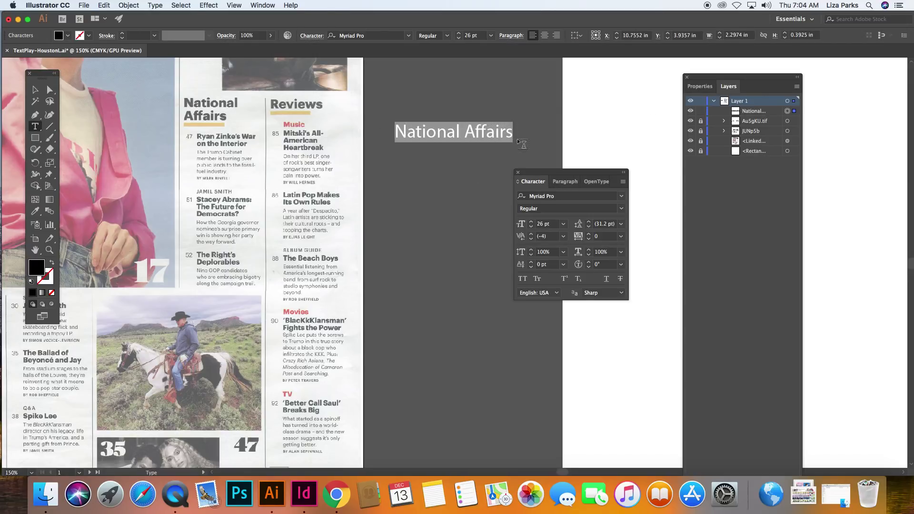
pyautogui.click(621, 208)
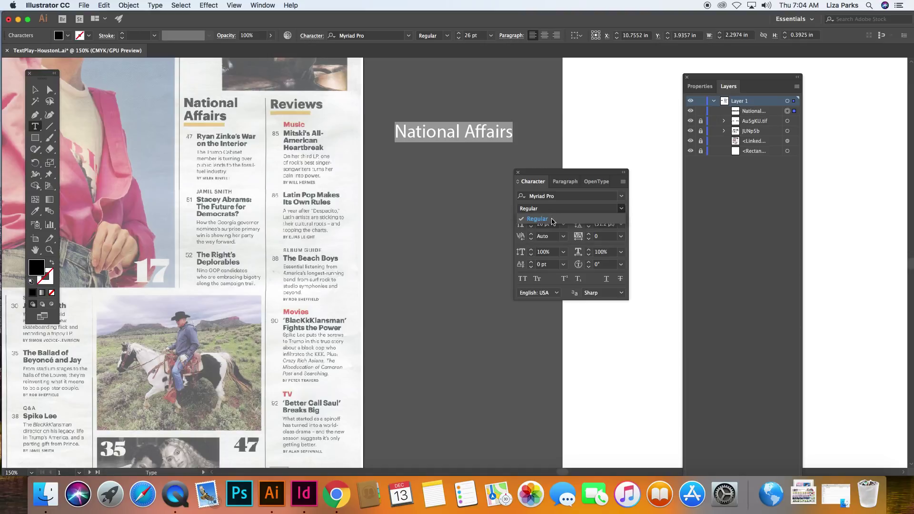
pyautogui.click(552, 220)
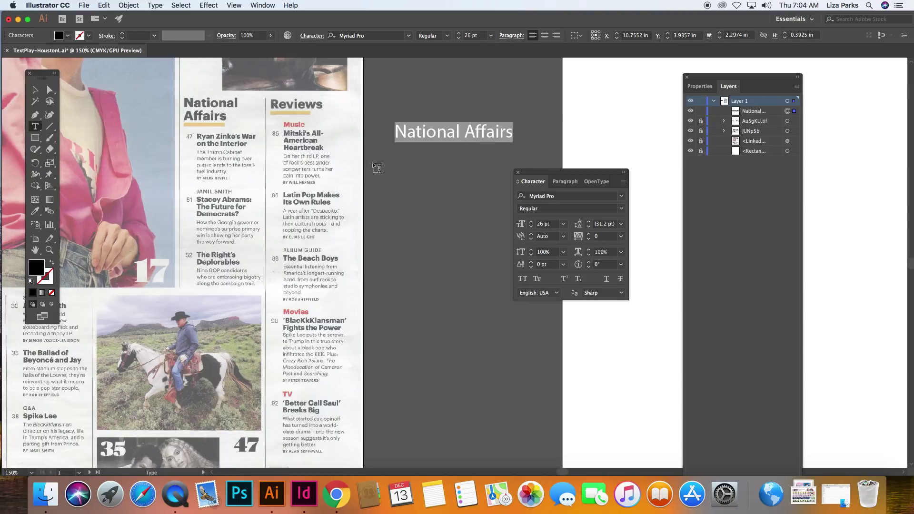
# - Set the tracking of the whole National Affairs text to -8 and deselect it
pyautogui.click(621, 236)
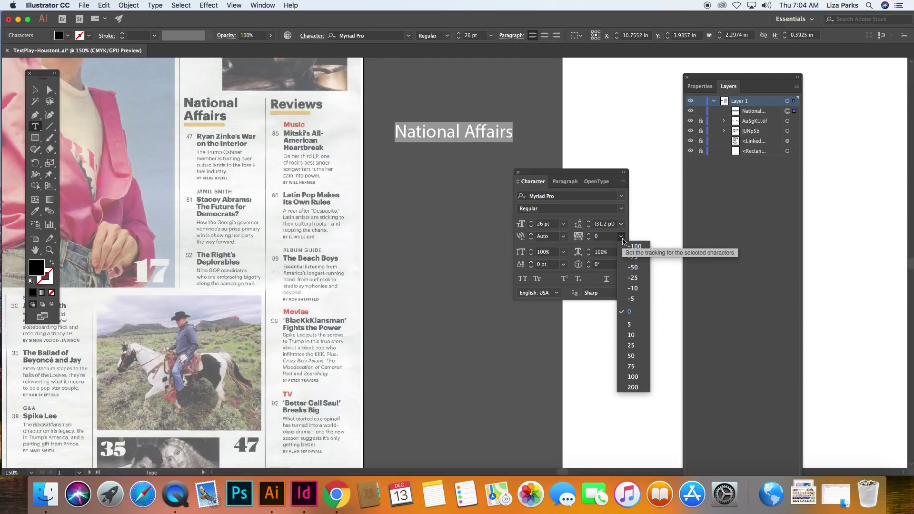
pyautogui.click(589, 239)
pyautogui.click(589, 239)
pyautogui.click(589, 239)
pyautogui.click(590, 239)
pyautogui.click(590, 239)
pyautogui.click(589, 239)
pyautogui.click(589, 239)
pyautogui.click(589, 238)
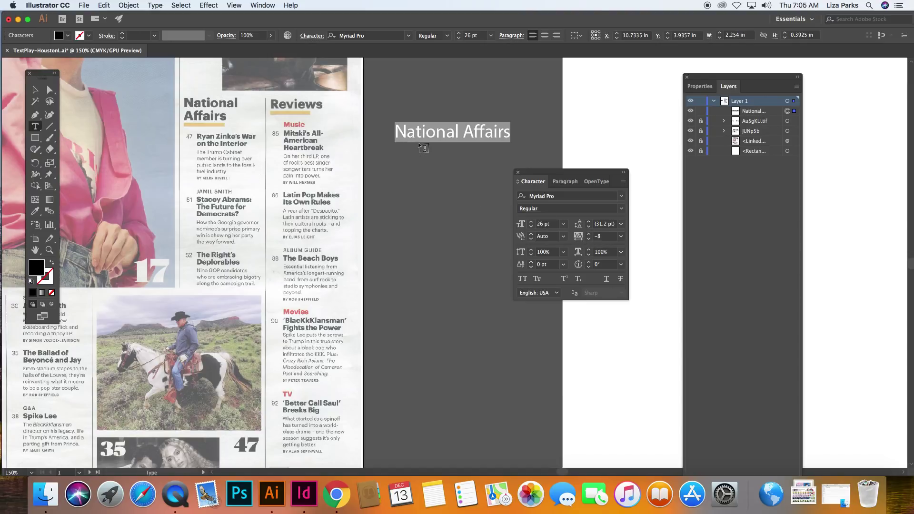
pyautogui.press('super+shift+a')
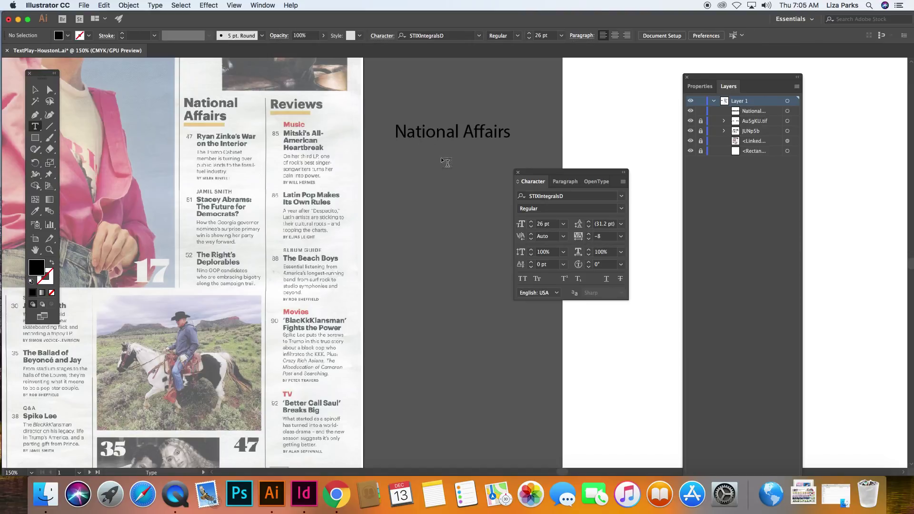
# - Set the kerning of a letter pair near the start of the word National to -10
pyautogui.click(417, 132)
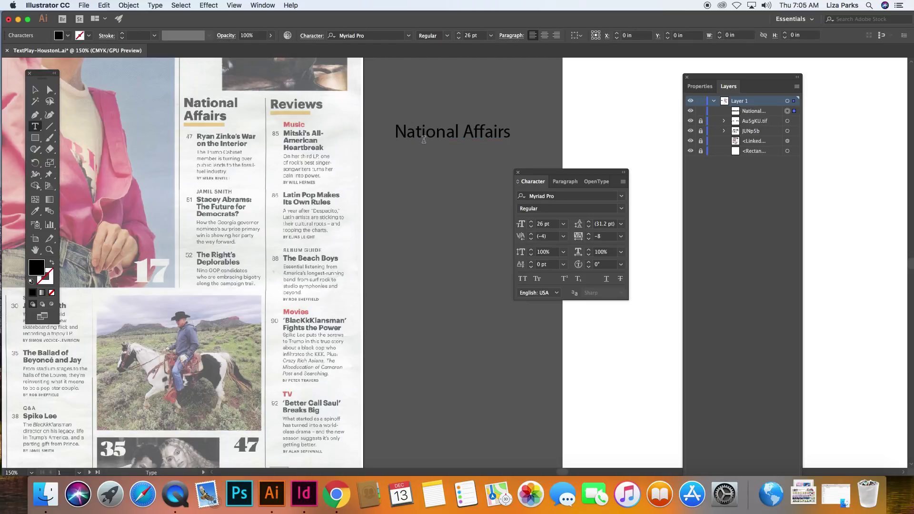
pyautogui.click(562, 236)
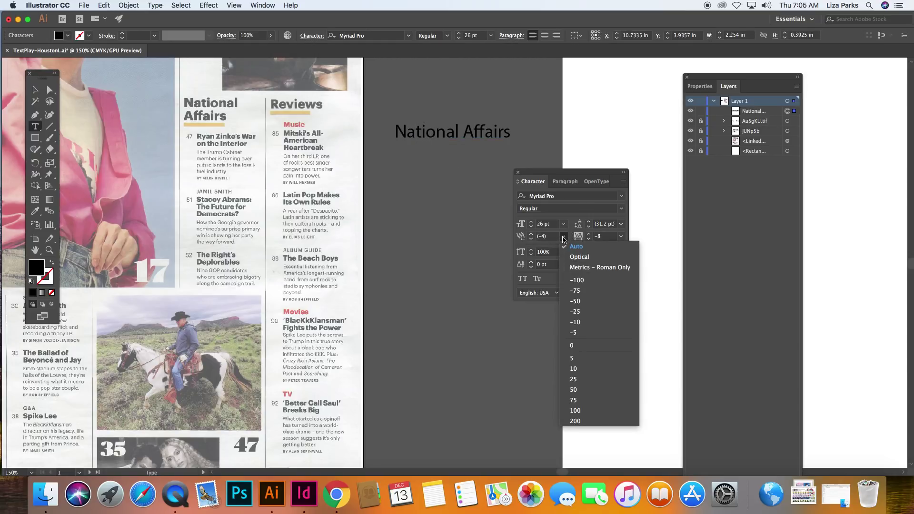
pyautogui.click(575, 322)
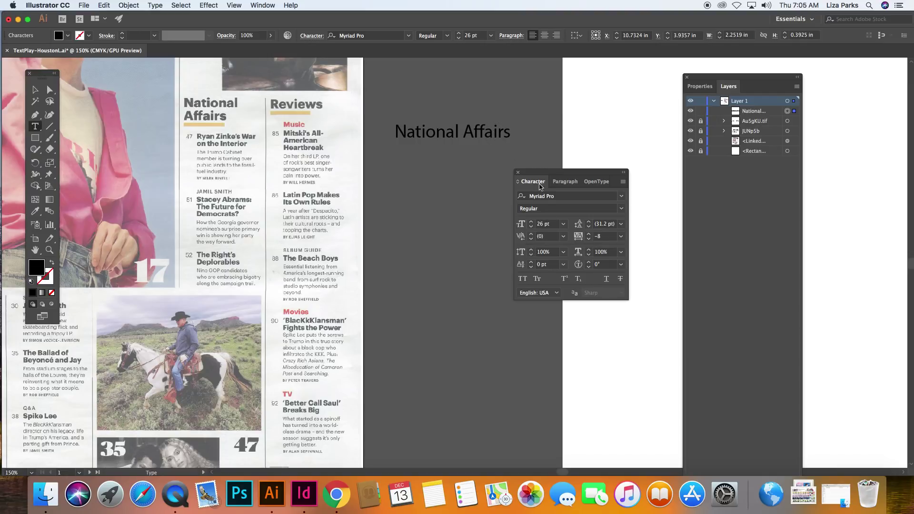
# - Tighten the kerning of a letter pair in the word Affairs, trying -10 and settling on -25
pyautogui.click(563, 236)
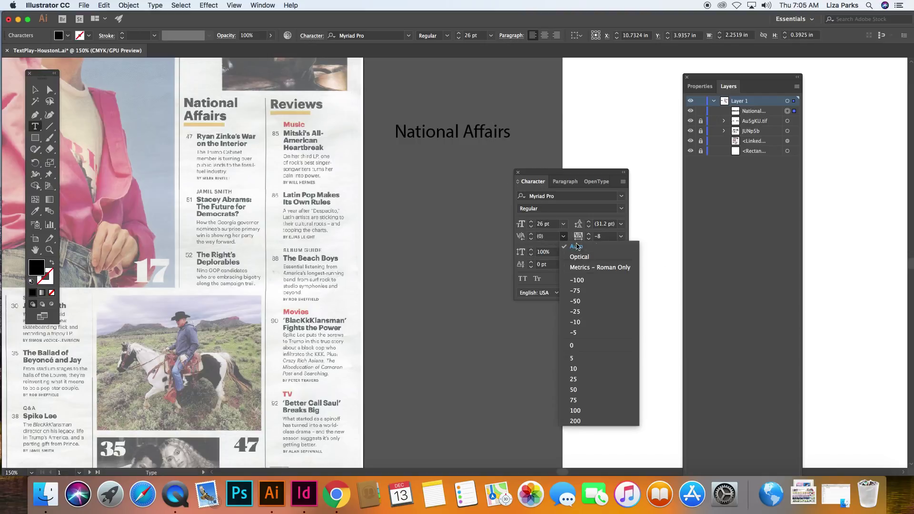
pyautogui.click(575, 322)
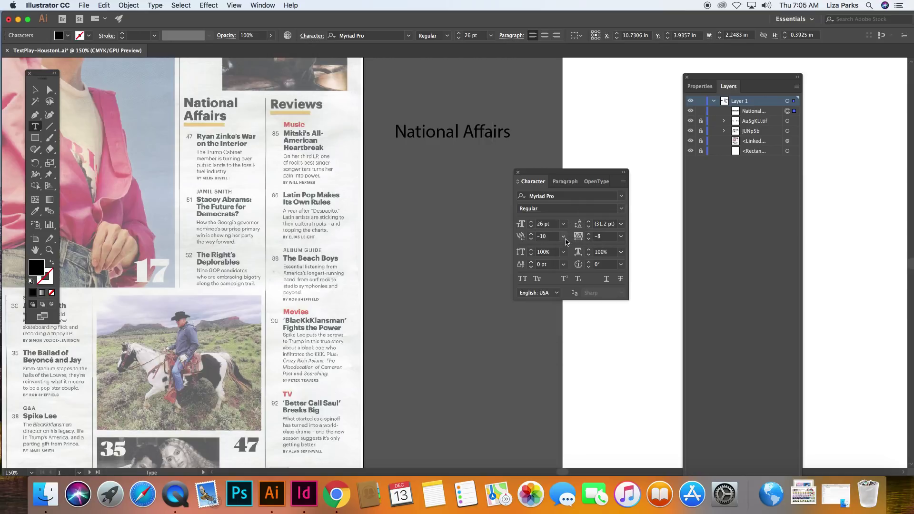
pyautogui.click(564, 238)
pyautogui.click(577, 316)
# - Set the kerning of the letter pair near the end of the word National to -5
pyautogui.click(454, 131)
pyautogui.click(563, 236)
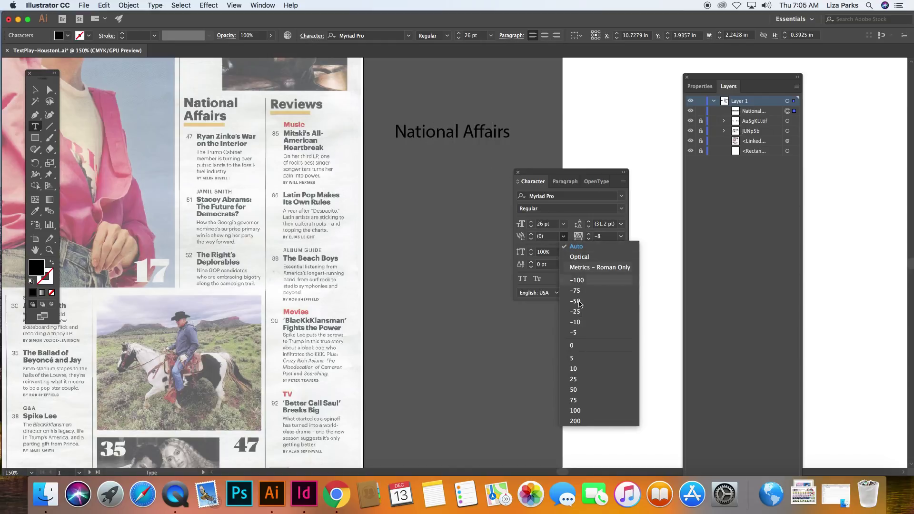
pyautogui.click(574, 332)
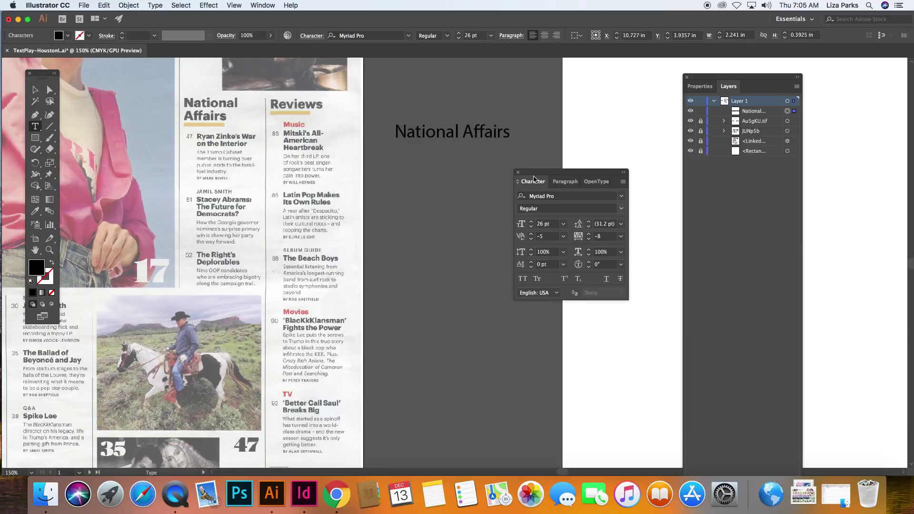
# - Select all of the National Affairs text and reduce its font size to 22 pt
pyautogui.click(398, 122)
pyautogui.moveTo(510, 132); pyautogui.dragTo(394, 132)
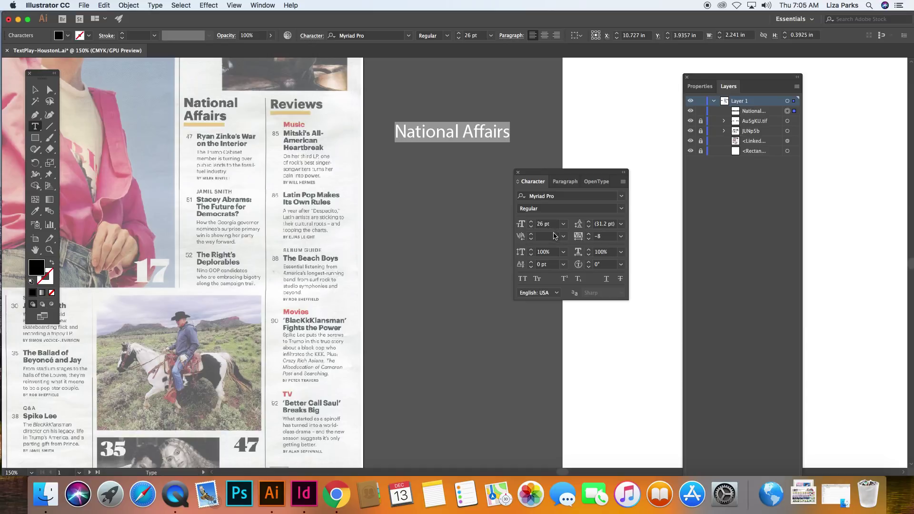
pyautogui.click(531, 228)
pyautogui.click(531, 228)
pyautogui.click(531, 228)
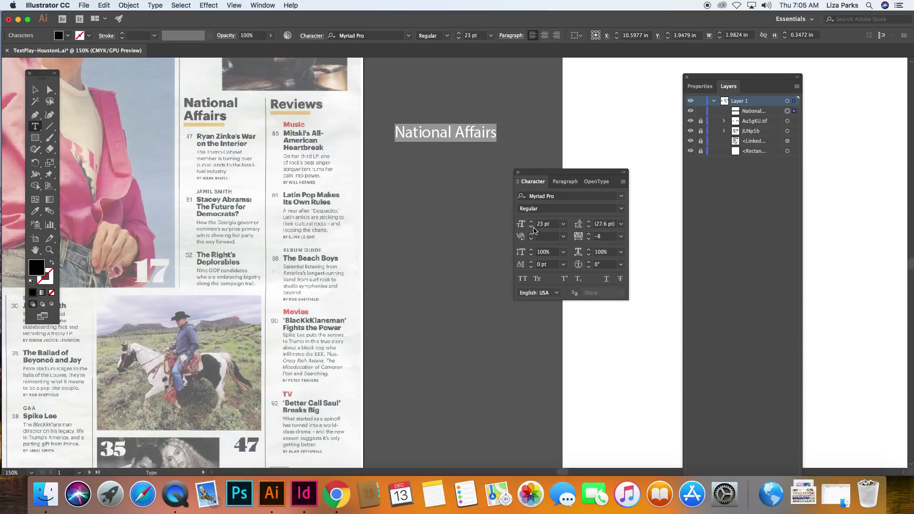
pyautogui.click(531, 229)
# - Move the National Affairs text onto the magazine page and align its start with the printed word National
pyautogui.click(35, 89)
pyautogui.moveTo(450, 137); pyautogui.dragTo(415, 151)
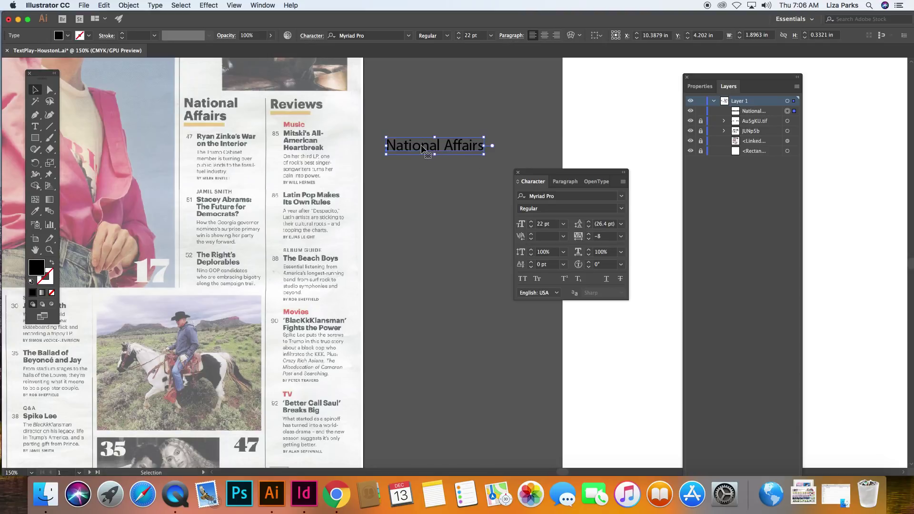
pyautogui.moveTo(420, 146); pyautogui.dragTo(218, 104)
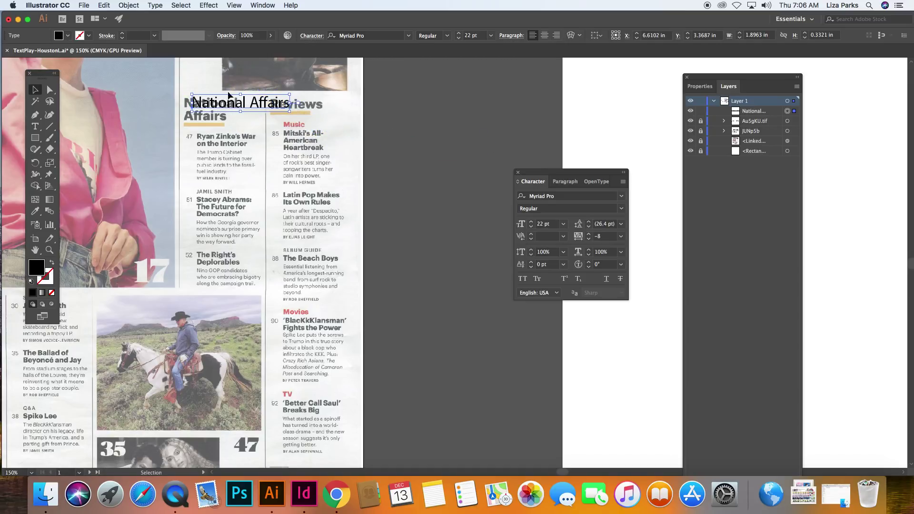
pyautogui.click(49, 250)
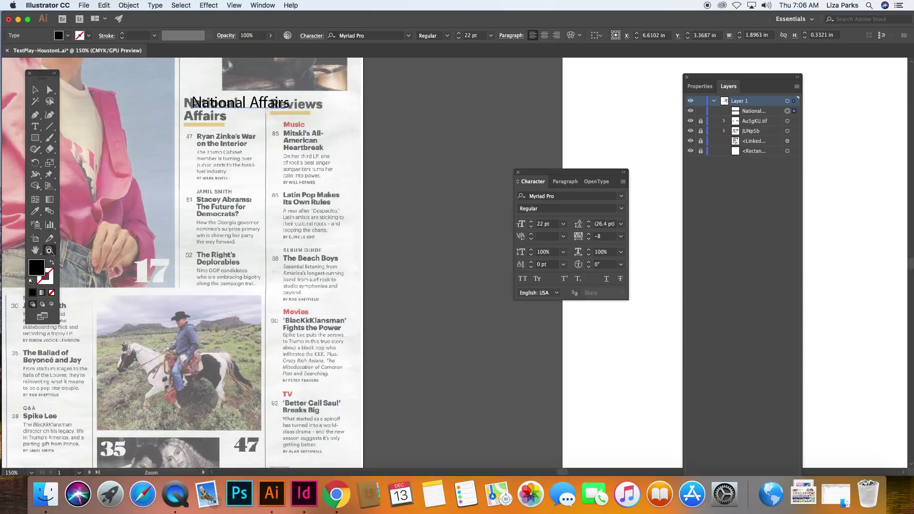
pyautogui.moveTo(172, 91); pyautogui.dragTo(292, 156)
pyautogui.press('v')
pyautogui.moveTo(227, 130); pyautogui.dragTo(217, 126)
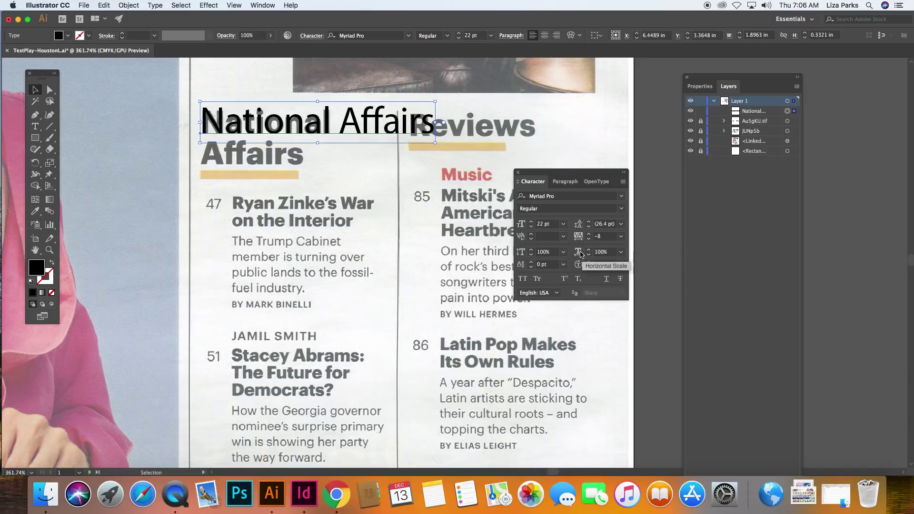
# - Reduce the vertical scale of the National Affairs text to 94% to compare it with the printed heading's letter height
pyautogui.click(531, 257)
pyautogui.click(531, 258)
pyautogui.click(531, 258)
pyautogui.click(531, 258)
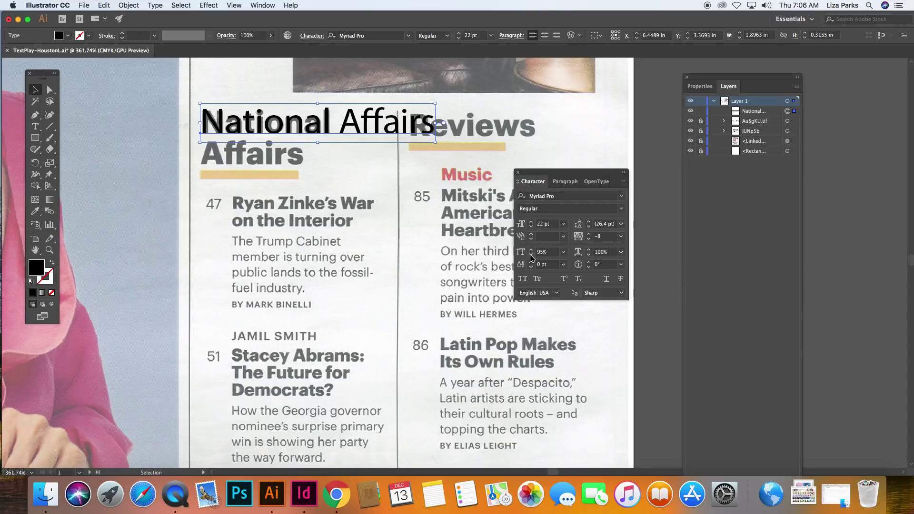
pyautogui.click(531, 257)
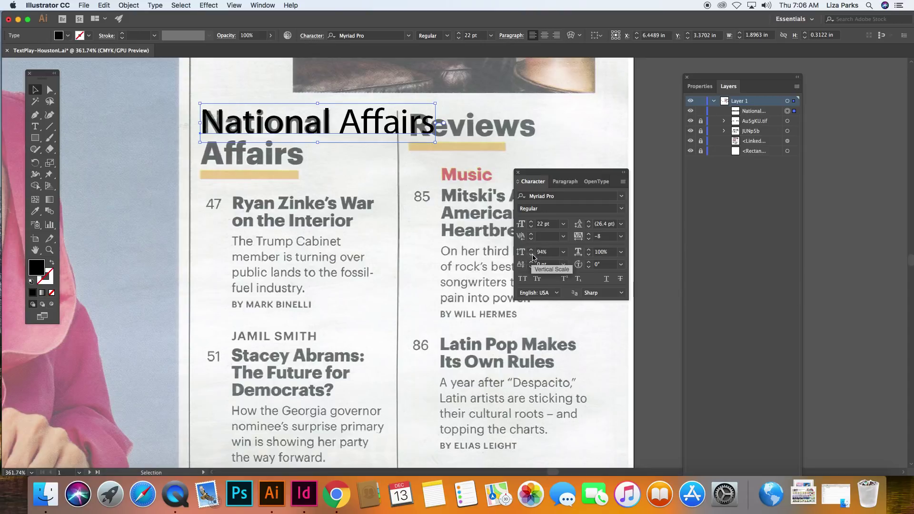
# - Set the National Affairs text's vertical scale to 90%, then stretch its height slightly to about 22.29 pt to match the printed heading
pyautogui.click(531, 257)
pyautogui.click(531, 258)
pyautogui.click(531, 258)
pyautogui.click(531, 257)
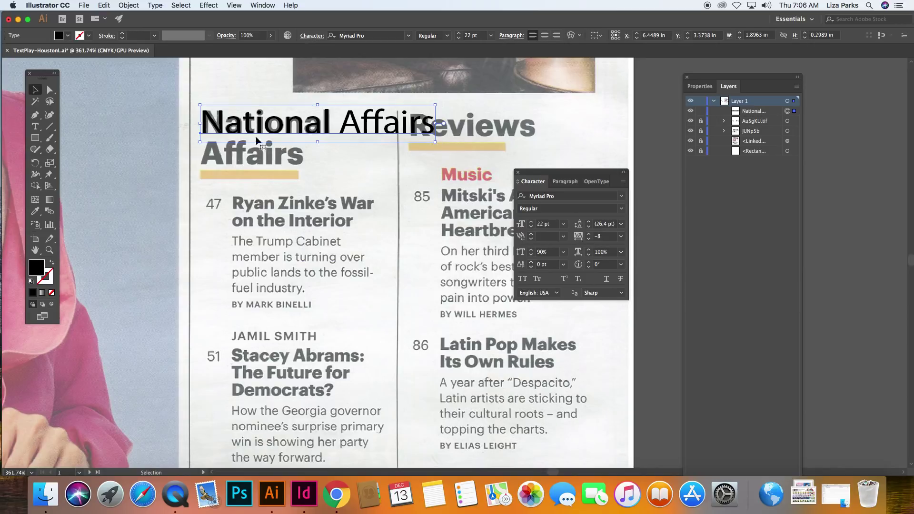
pyautogui.moveTo(317, 142)
pyautogui.mouseDown()
pyautogui.moveTo(317, 151)
pyautogui.moveTo(316, 143)
pyautogui.mouseUp()
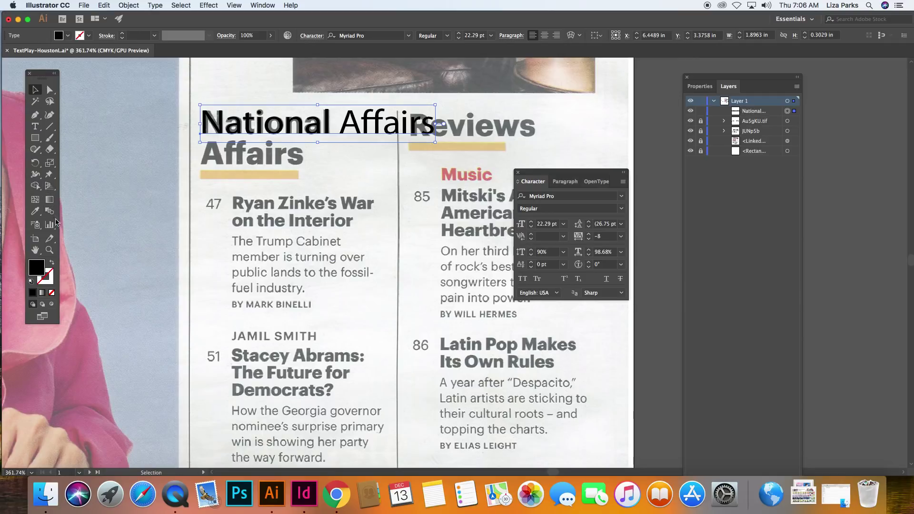
# - Try stretching the National Affairs text downward to about 28.23 pt and undo the stretch
pyautogui.click(36, 126)
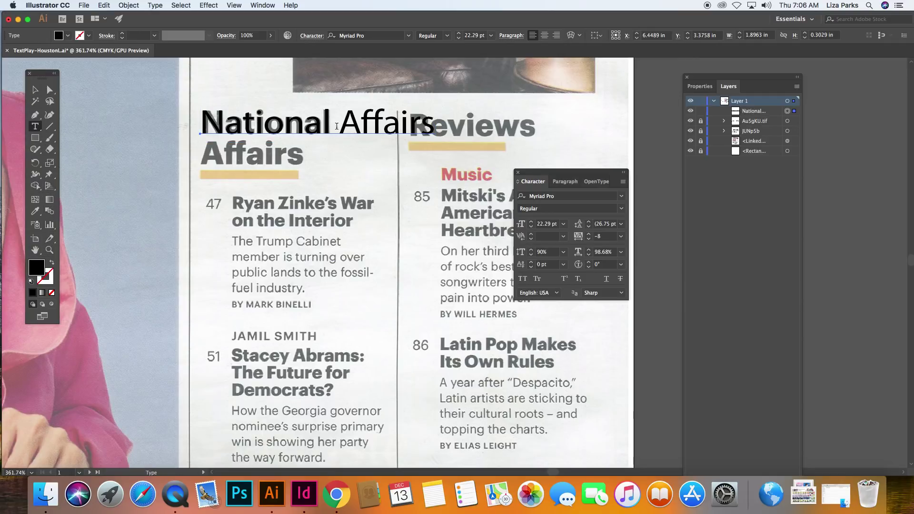
pyautogui.click(35, 89)
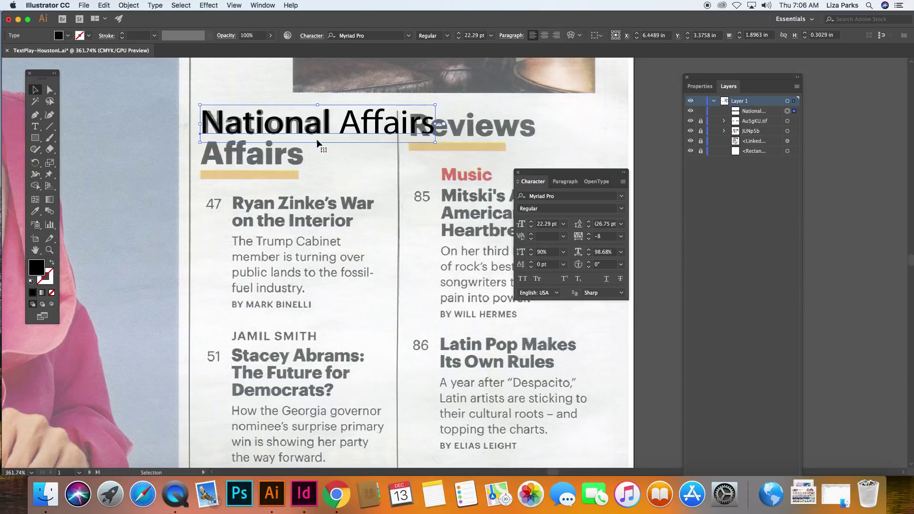
pyautogui.moveTo(317, 142); pyautogui.dragTo(317, 153)
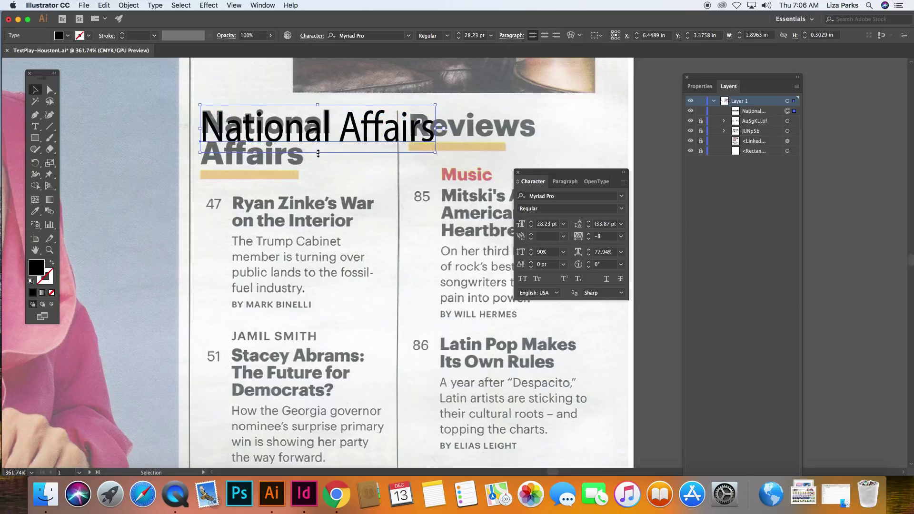
pyautogui.press('super+z')
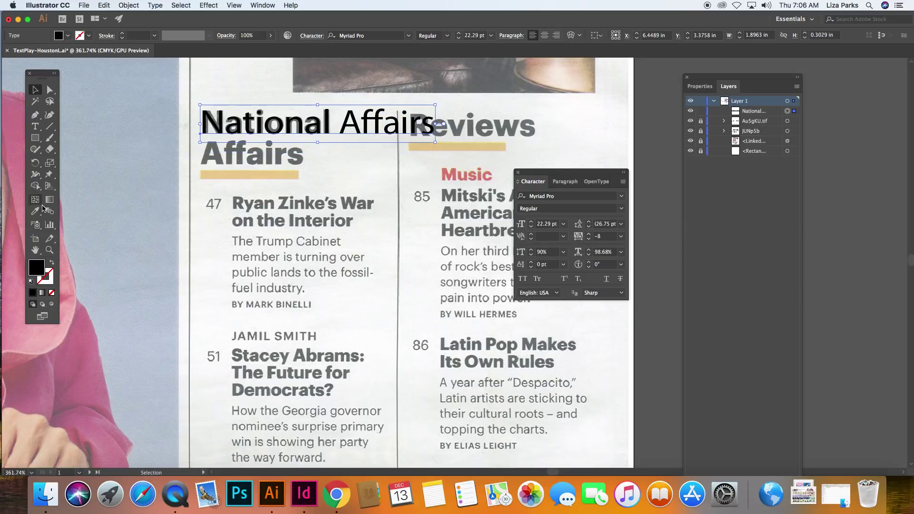
# - Break the heading before the word Affairs so that it starts a second line
pyautogui.click(35, 126)
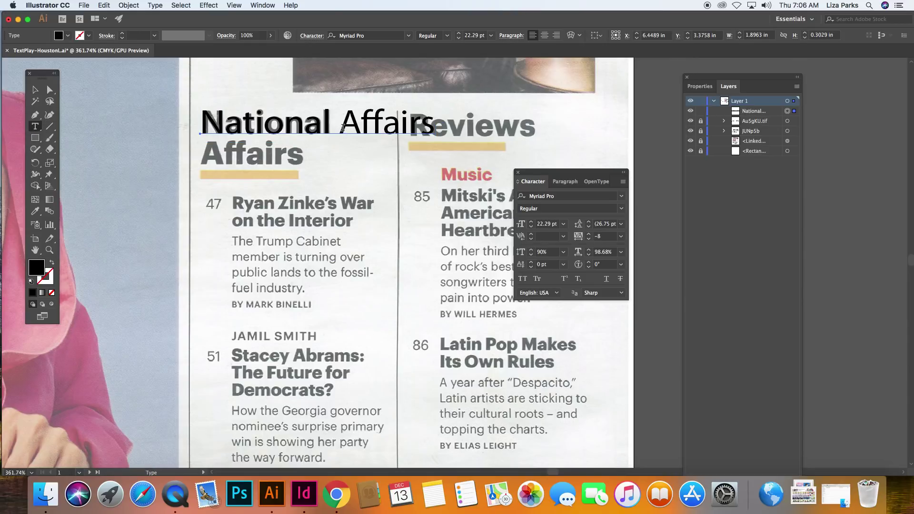
pyautogui.click(342, 128)
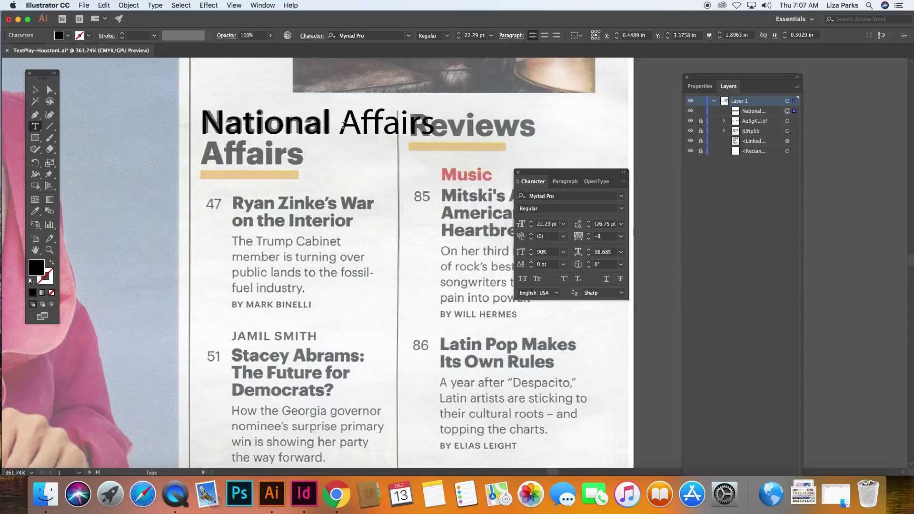
pyautogui.press('Return')
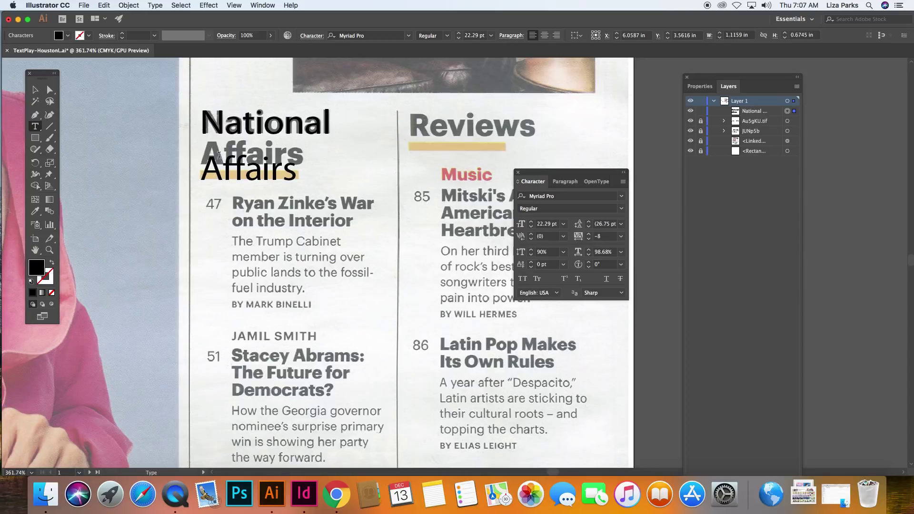
# - Set the leading of both heading lines to 18 pt so Affairs lines up with the printed word, and deselect the text
pyautogui.moveTo(200, 122); pyautogui.dragTo(320, 166)
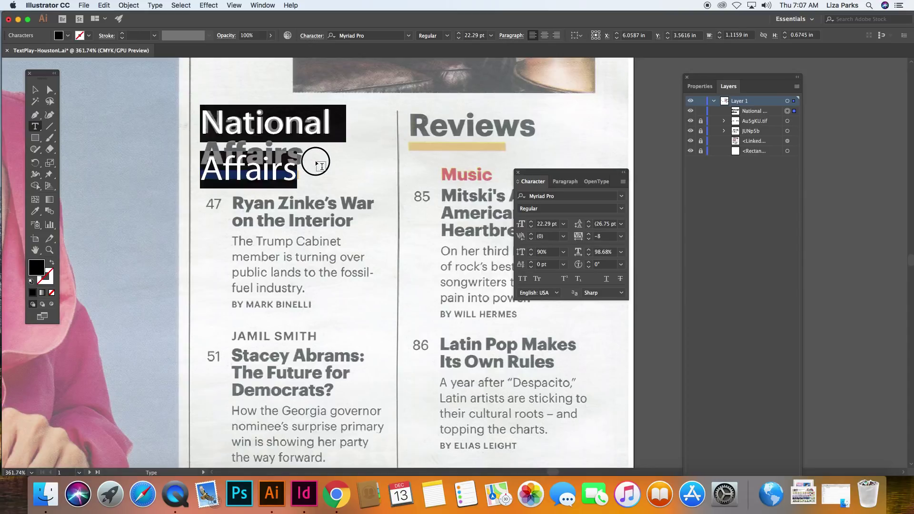
pyautogui.click(588, 230)
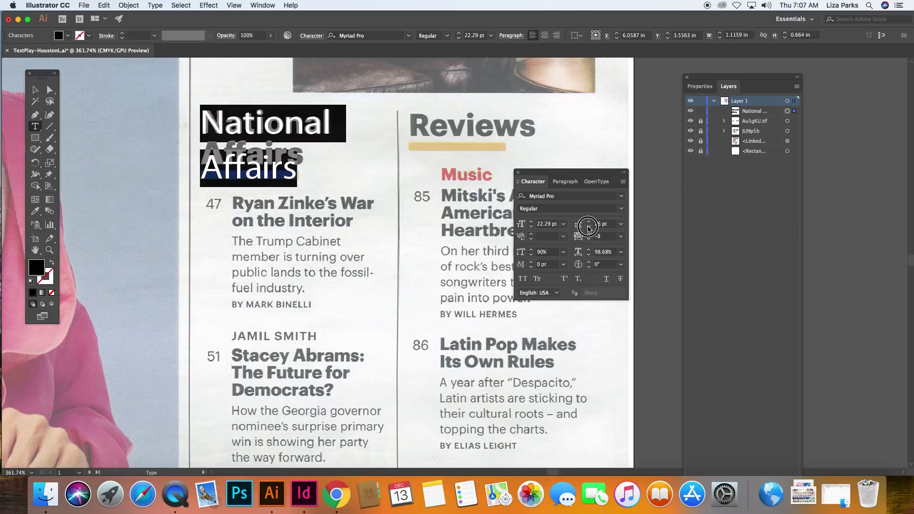
pyautogui.click(589, 229)
pyautogui.click(588, 230)
pyautogui.click(589, 222)
pyautogui.click(588, 222)
pyautogui.click(589, 222)
pyautogui.click(589, 222)
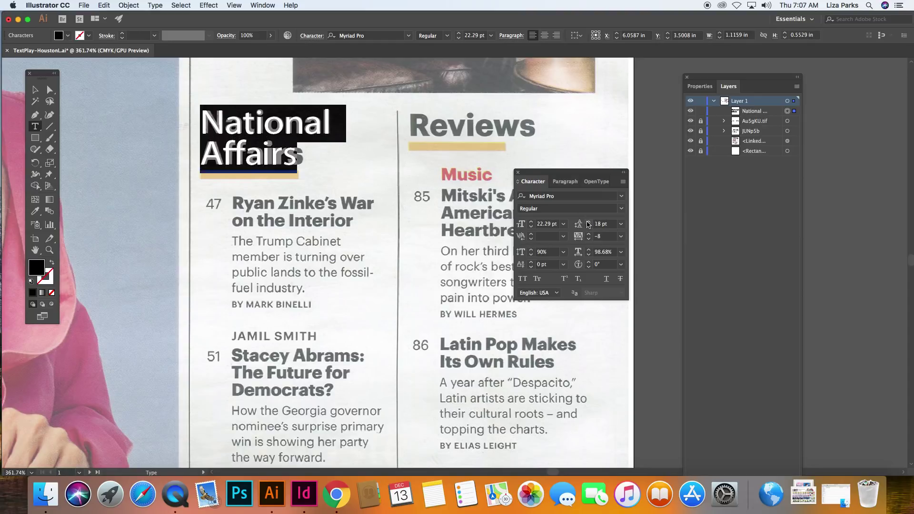
pyautogui.click(35, 89)
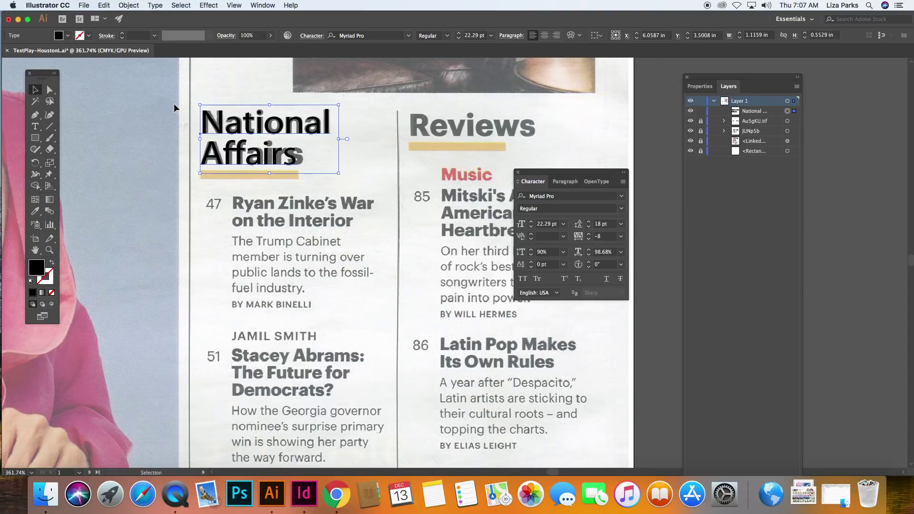
pyautogui.click(240, 101)
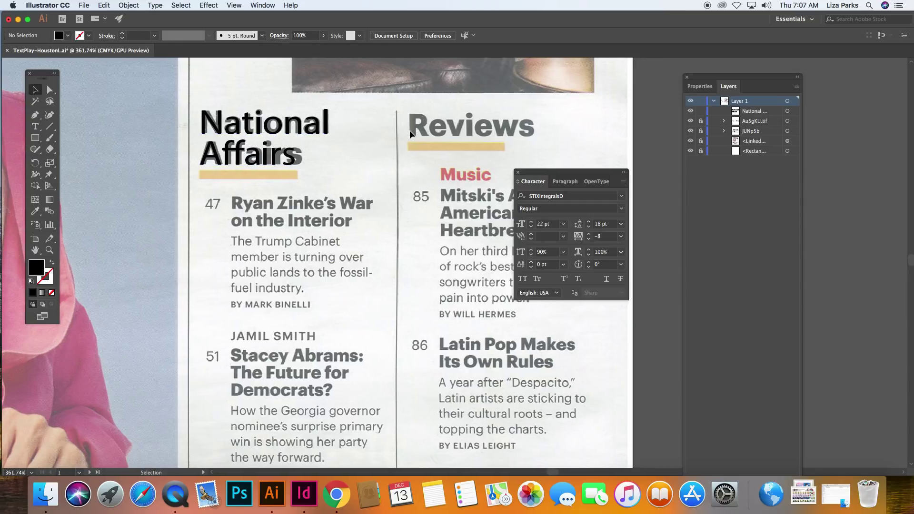
# - Move the two-line National Affairs heading off the magazine page onto the empty canvas beside it and deselect it
pyautogui.hscroll(3, 409, 130)
pyautogui.moveTo(184, 133); pyautogui.dragTo(623, 121)
pyautogui.hscroll(8, 510, 125)
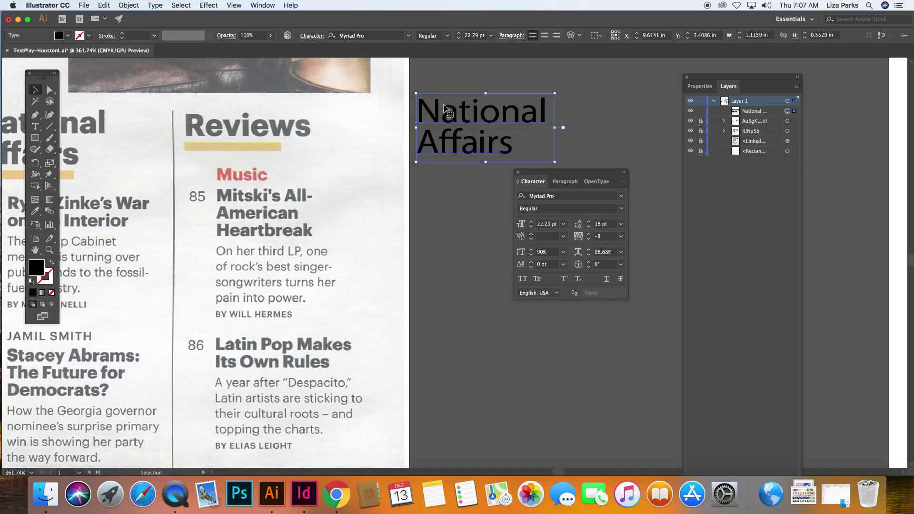
pyautogui.click(446, 89)
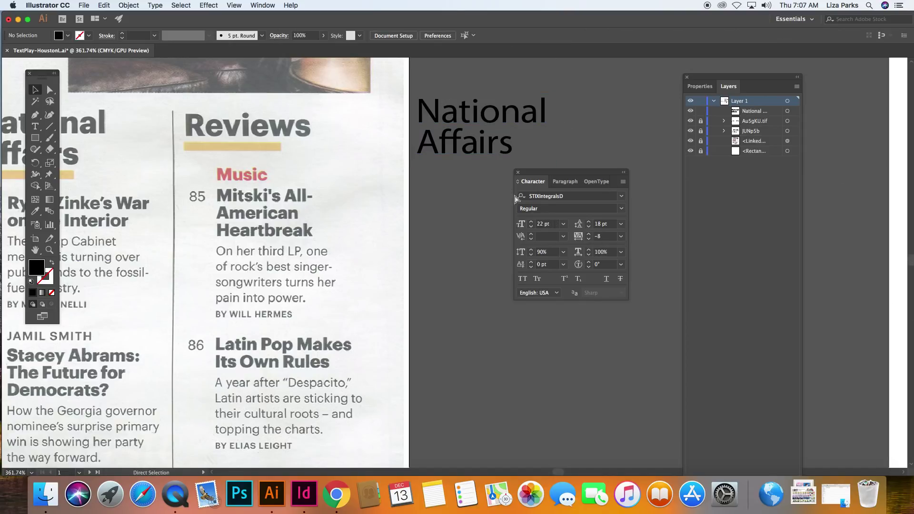
# - Open the character styles and create a new character style named heading 1
pyautogui.click(262, 6)
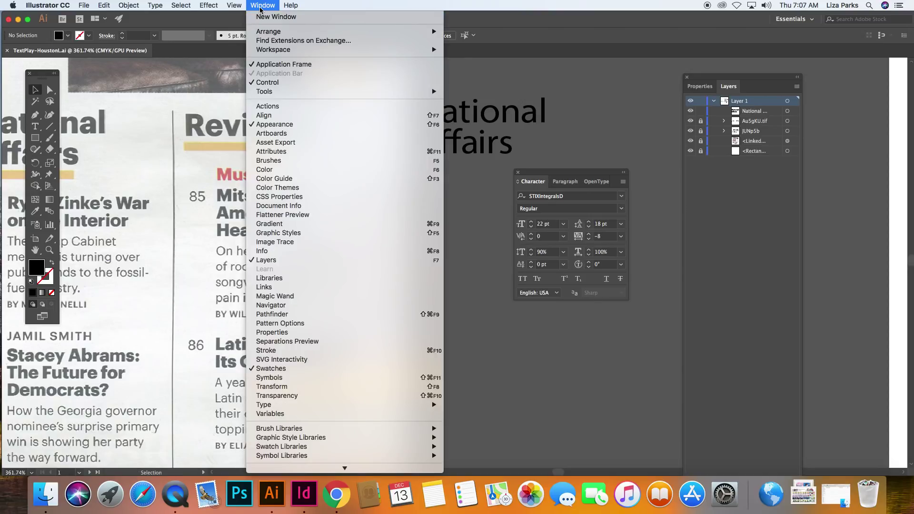
pyautogui.moveTo(358, 409)
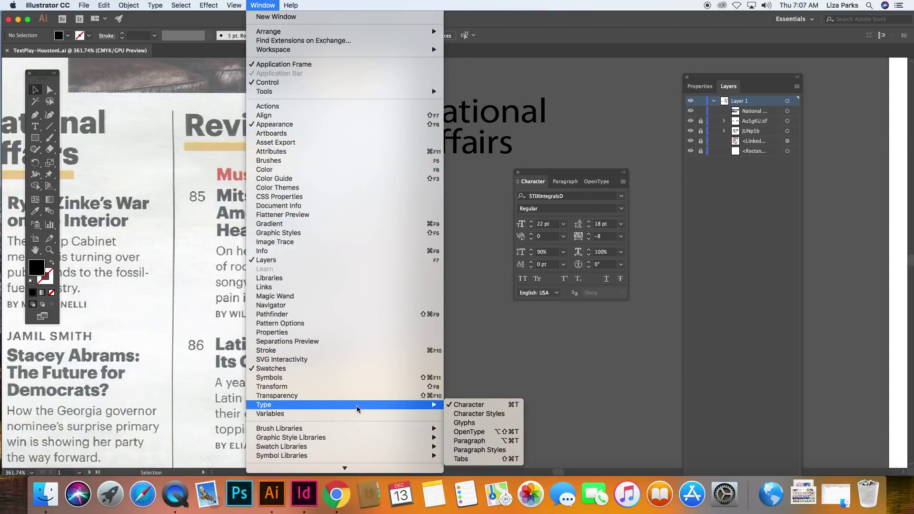
pyautogui.click(464, 414)
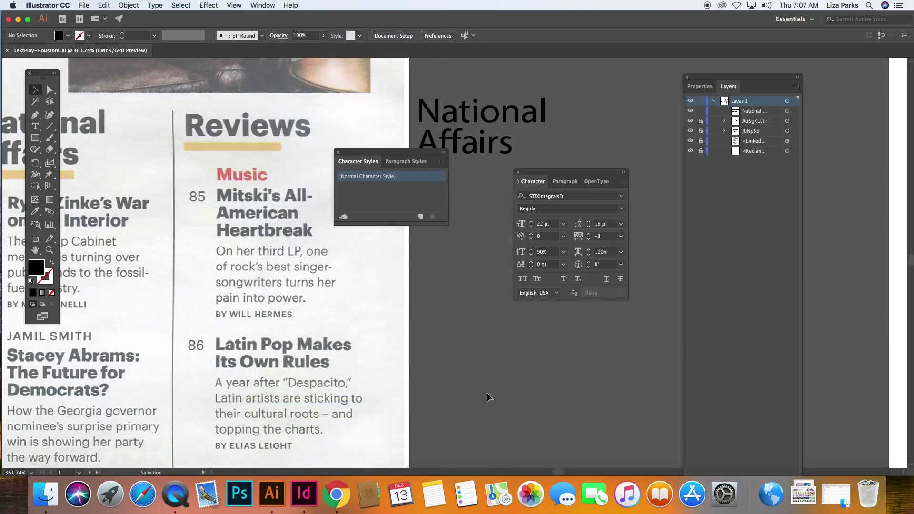
pyautogui.click(443, 164)
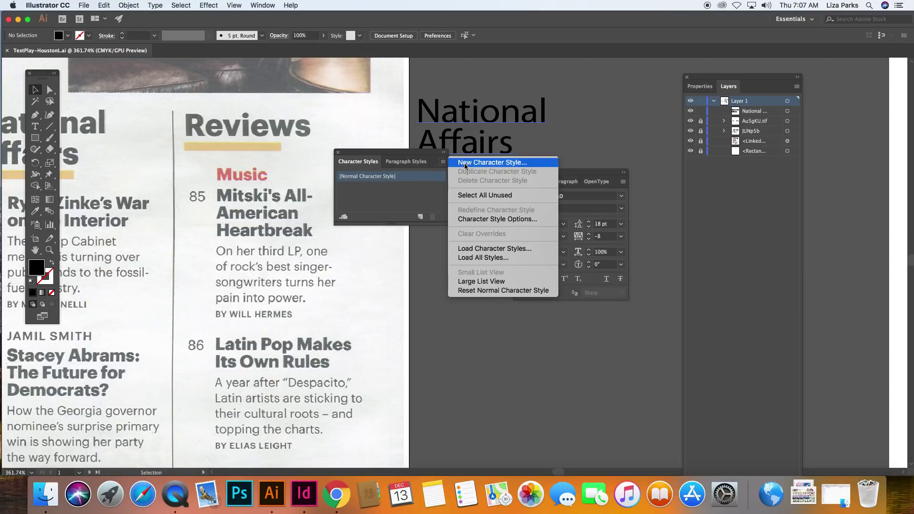
pyautogui.click(467, 163)
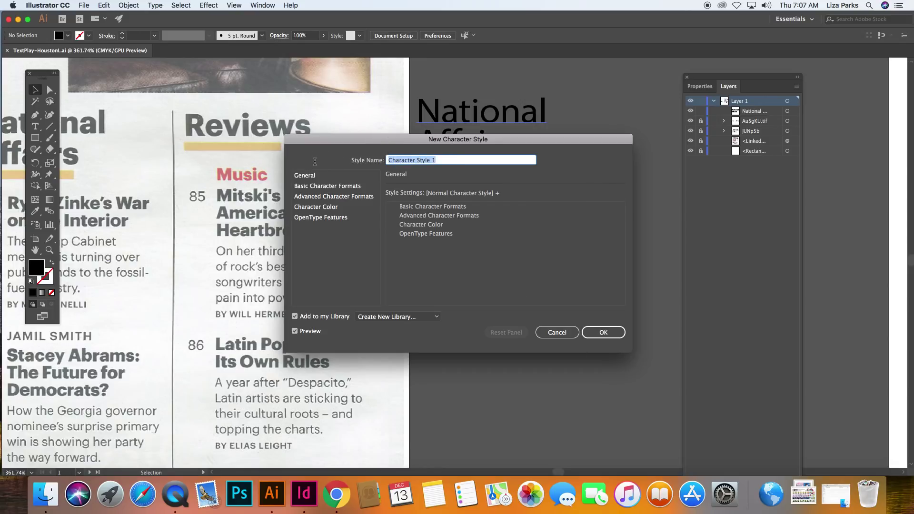
pyautogui.write('heading 1')
pyautogui.click(613, 338)
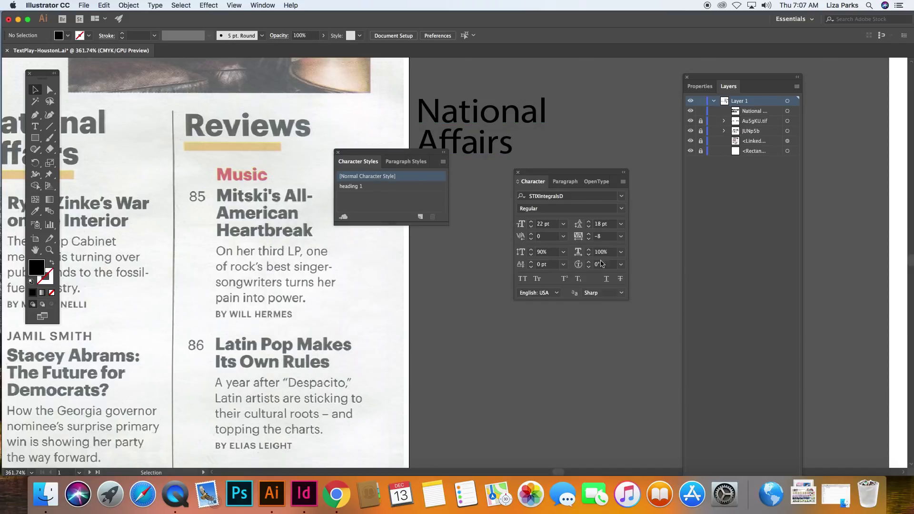
# - Draw a text frame about 1.23 by 0.71 in below the National Affairs heading and apply the heading 1 style to its placeholder text
pyautogui.press('t')
pyautogui.moveTo(453, 305); pyautogui.dragTo(606, 391)
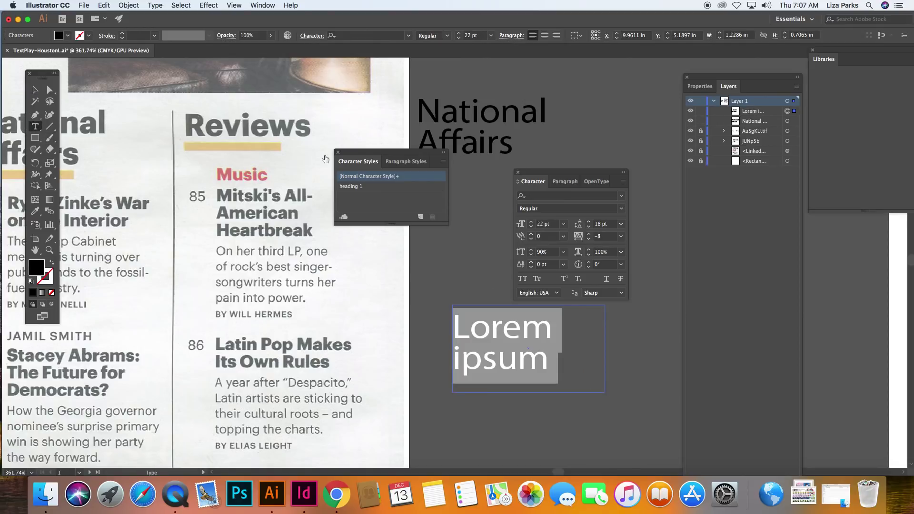
pyautogui.click(354, 187)
pyautogui.click(35, 89)
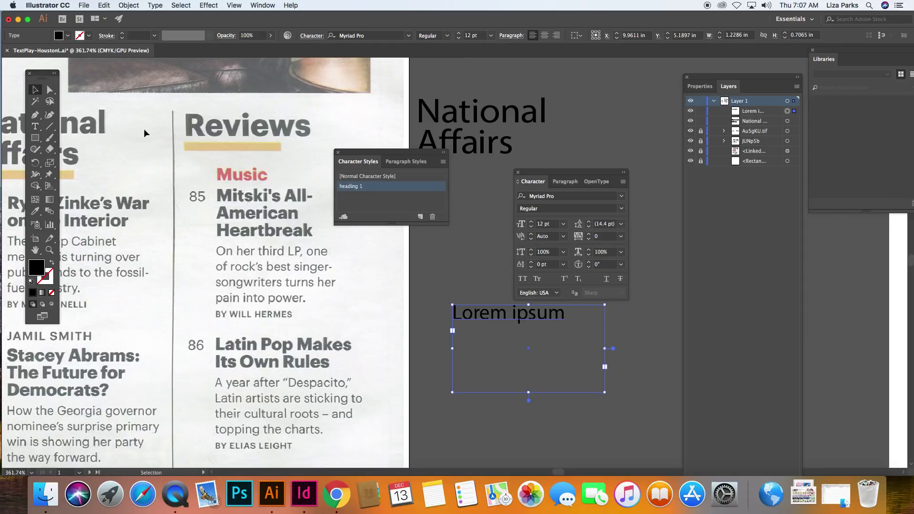